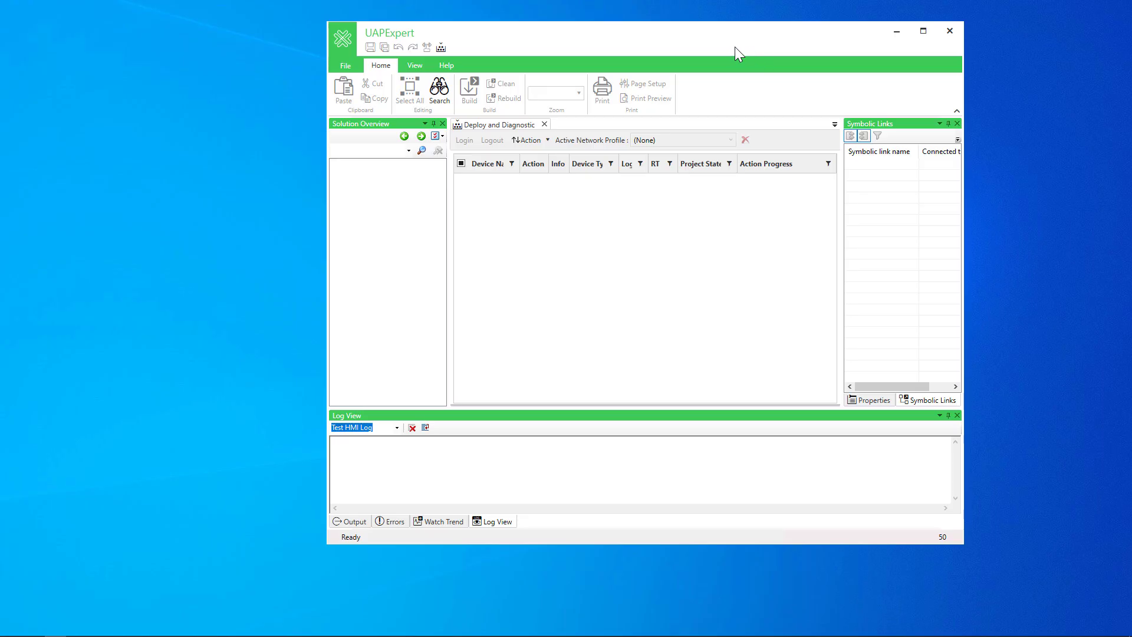
Maximize the window and add a user-defined layout named CustomLayout
click(916, 30)
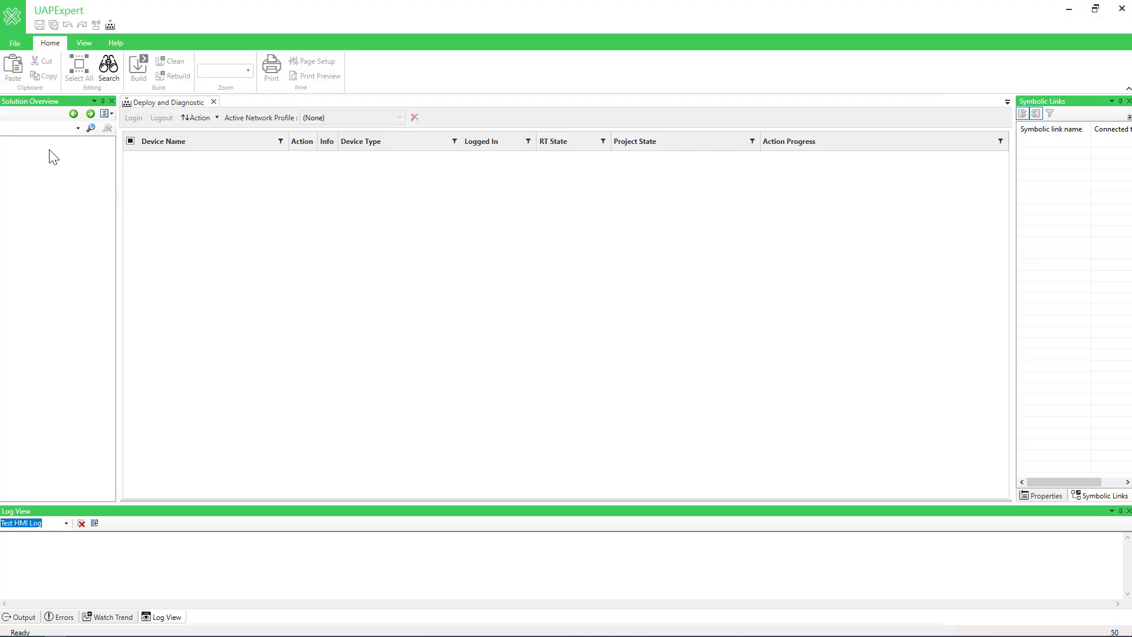
click(86, 45)
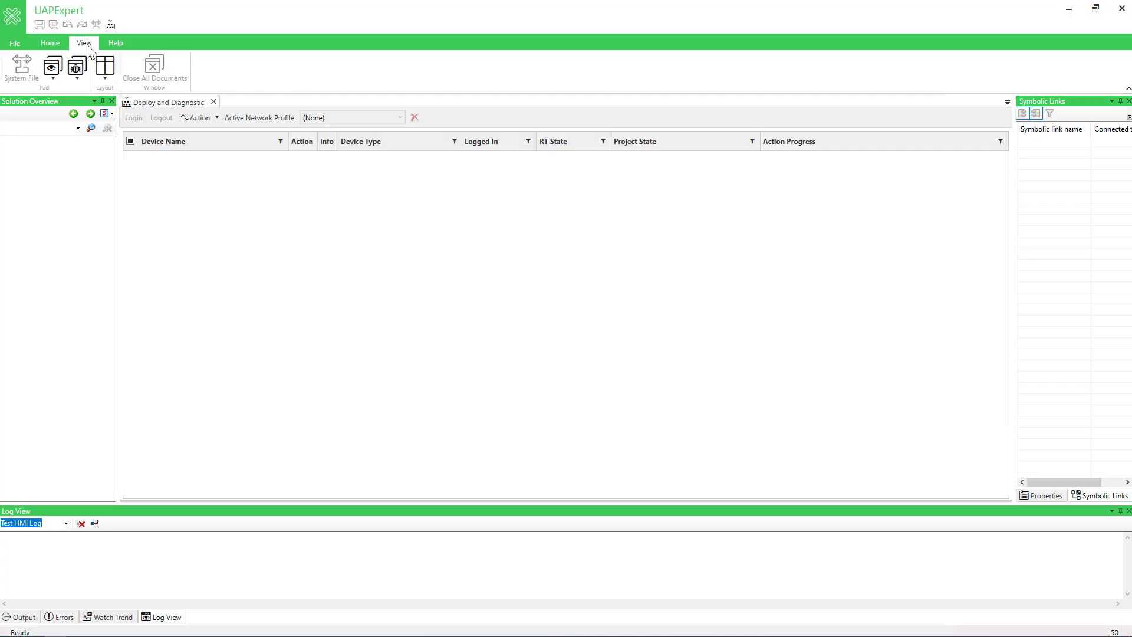
click(105, 82)
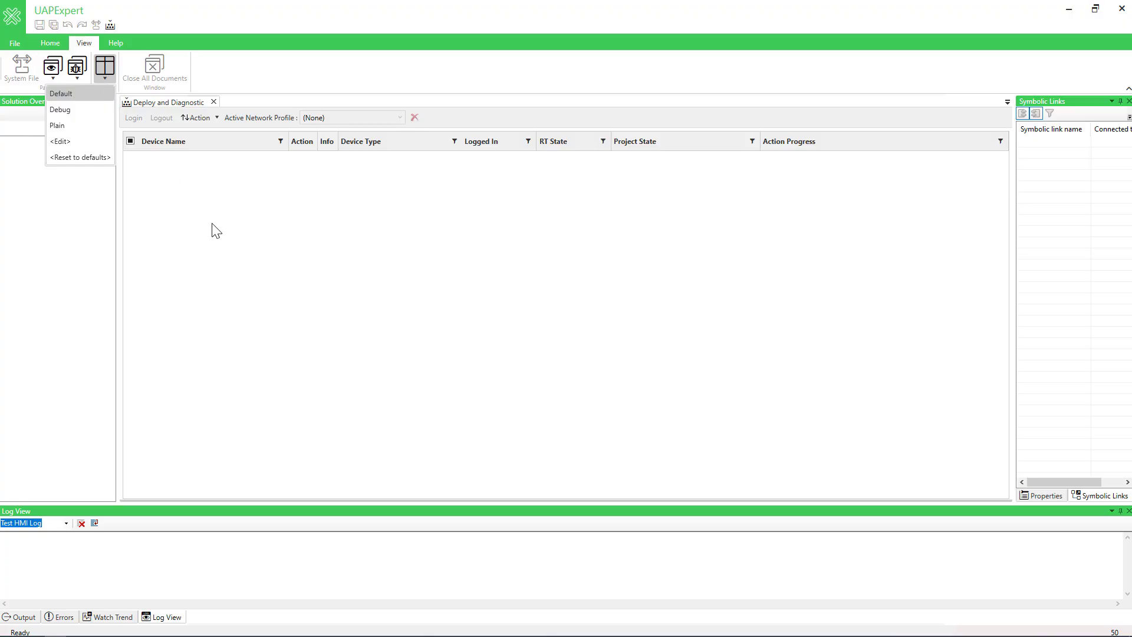
click(95, 142)
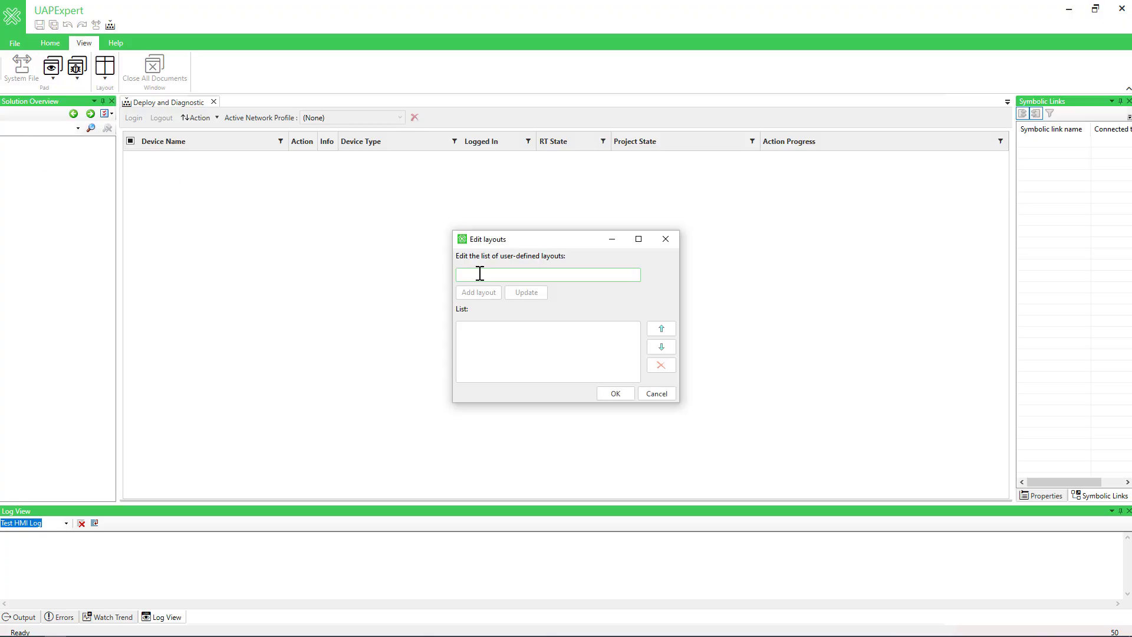
text(CustomLayout)
click(494, 289)
click(614, 394)
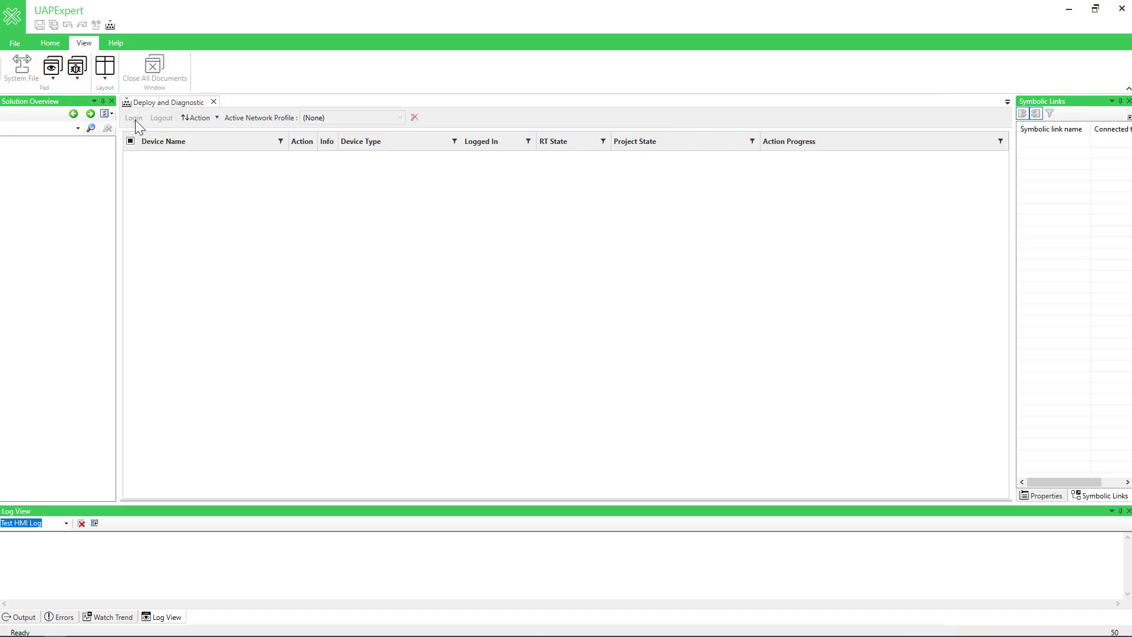
Apply CustomLayout, dock the Solution Overview pad below Symbolic Links, and reduce the Log View's height
click(104, 75)
click(85, 145)
drag(66, 100, 1076, 320)
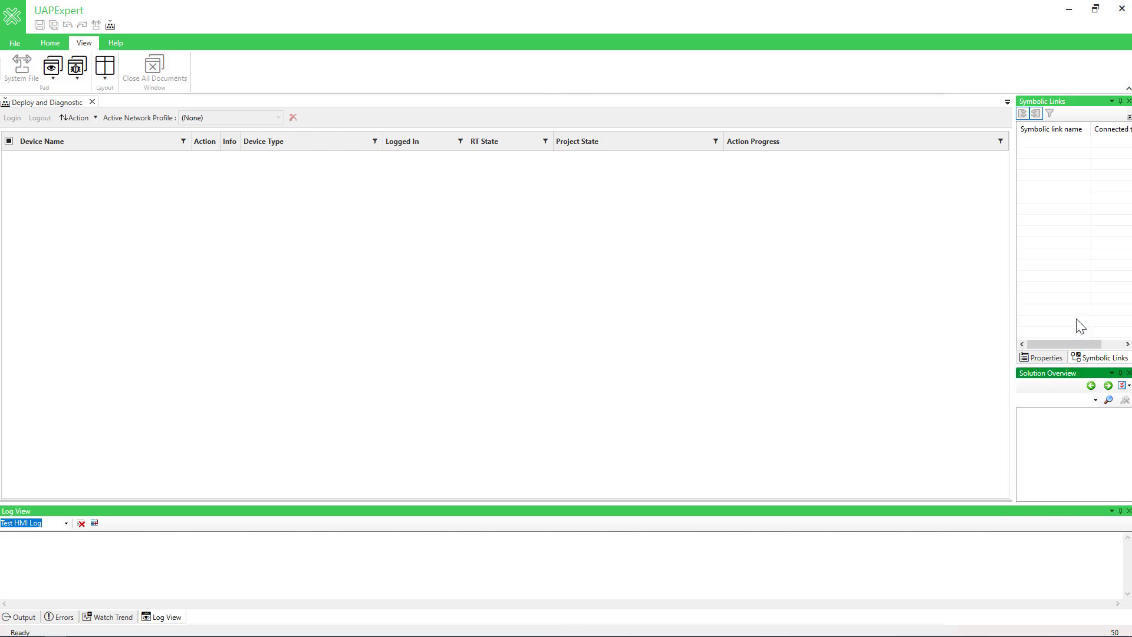
drag(1052, 512, 566, 622)
drag(619, 385, 630, 526)
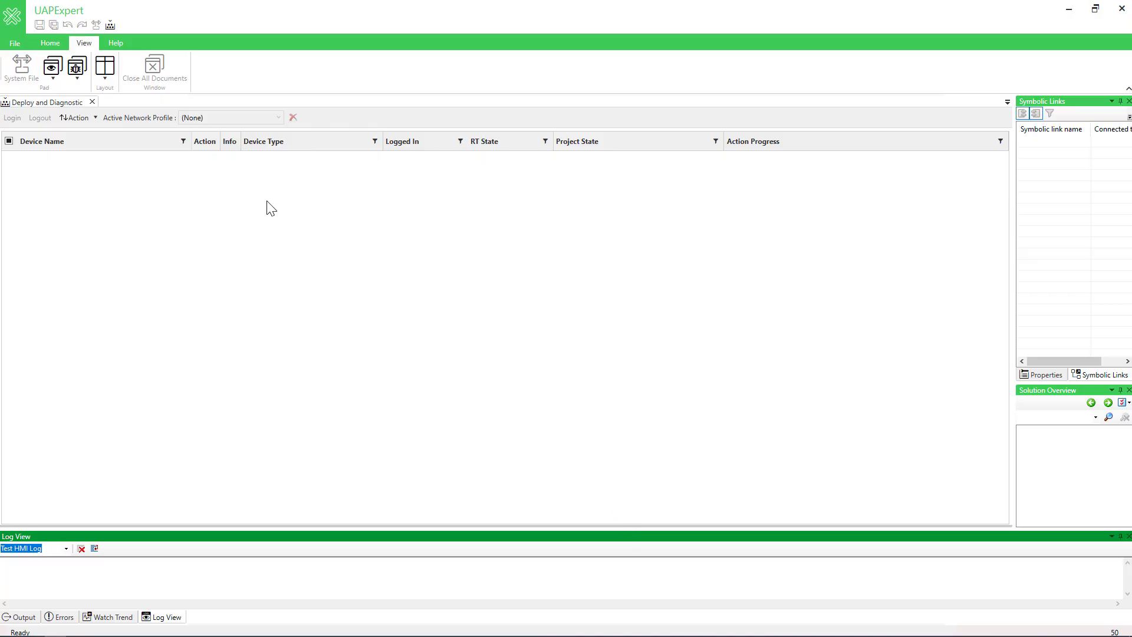
Switch the window layout to Default, Debug, Default again, and back to CustomLayout
click(105, 78)
click(103, 90)
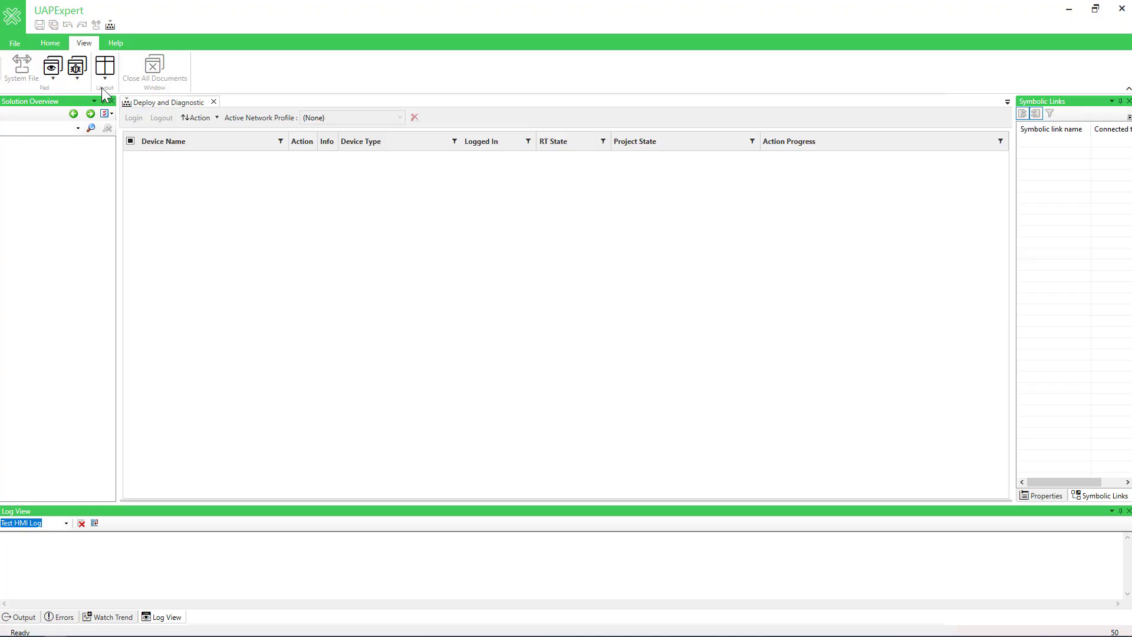
click(108, 80)
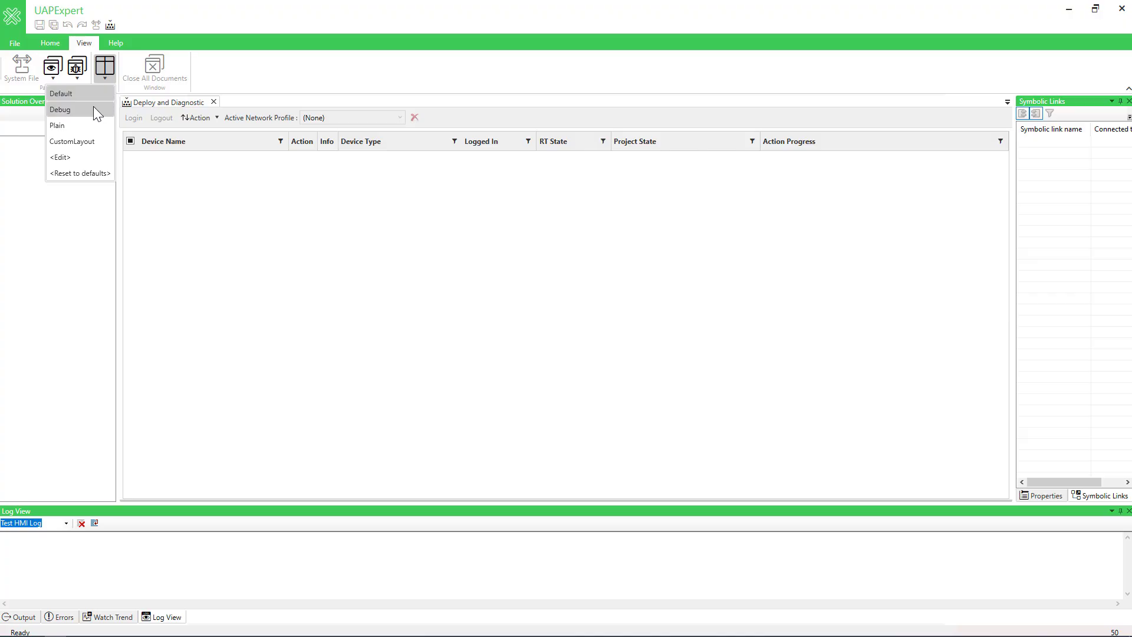
click(93, 107)
click(107, 82)
click(93, 93)
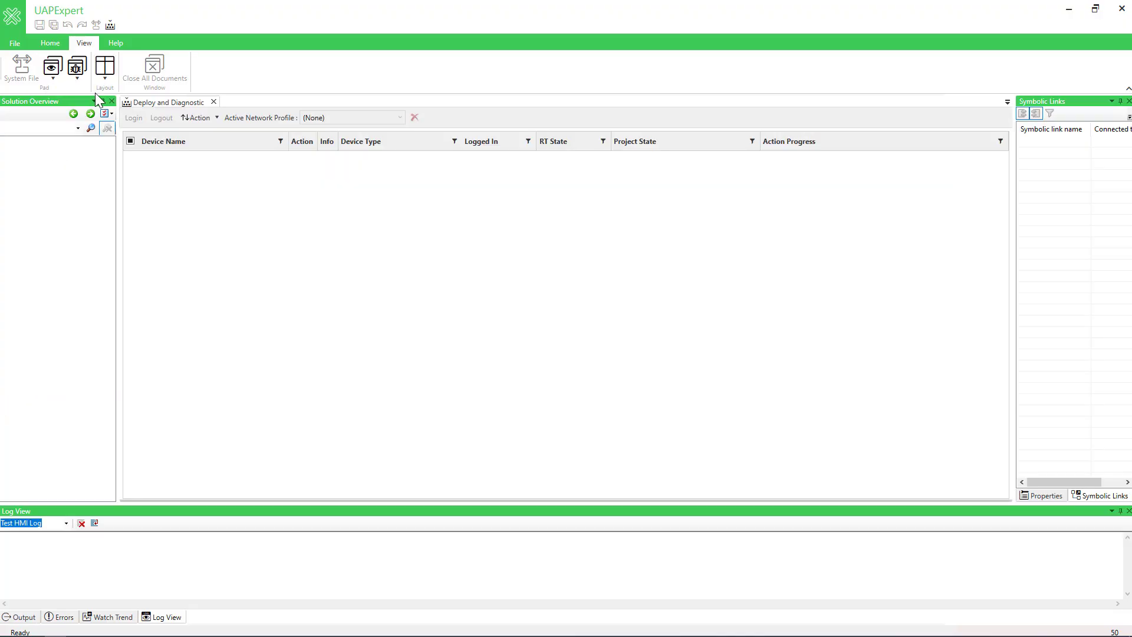
click(100, 79)
click(92, 138)
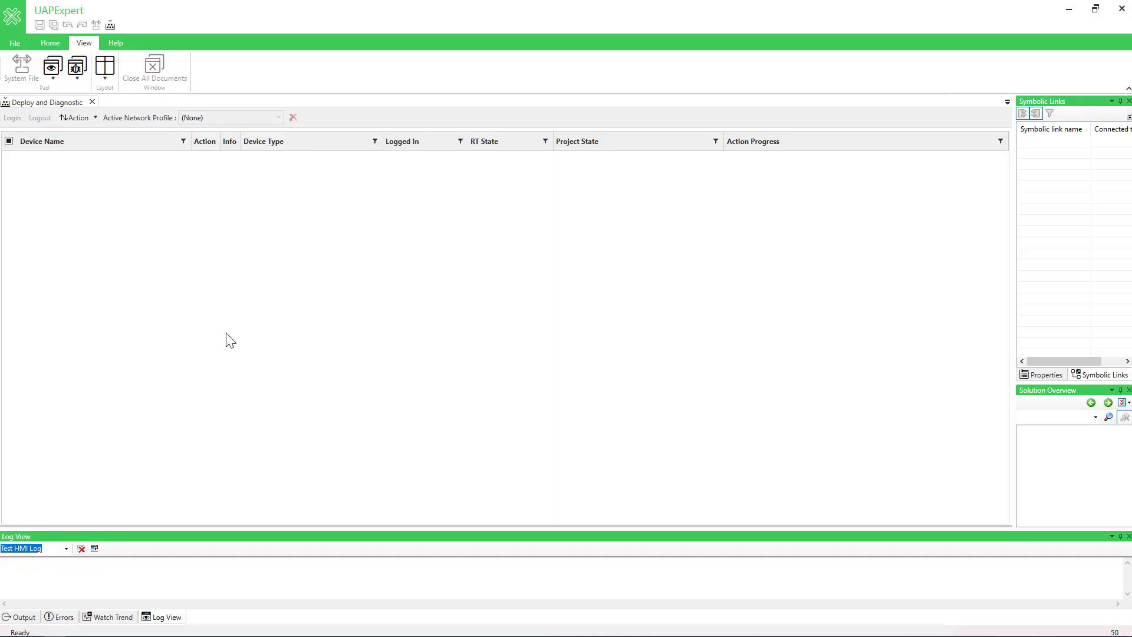
Dock Solution Overview full height at the left edge and Symbolic Links full height at the right edge, and make the Log View taller
drag(1046, 391, 12, 361)
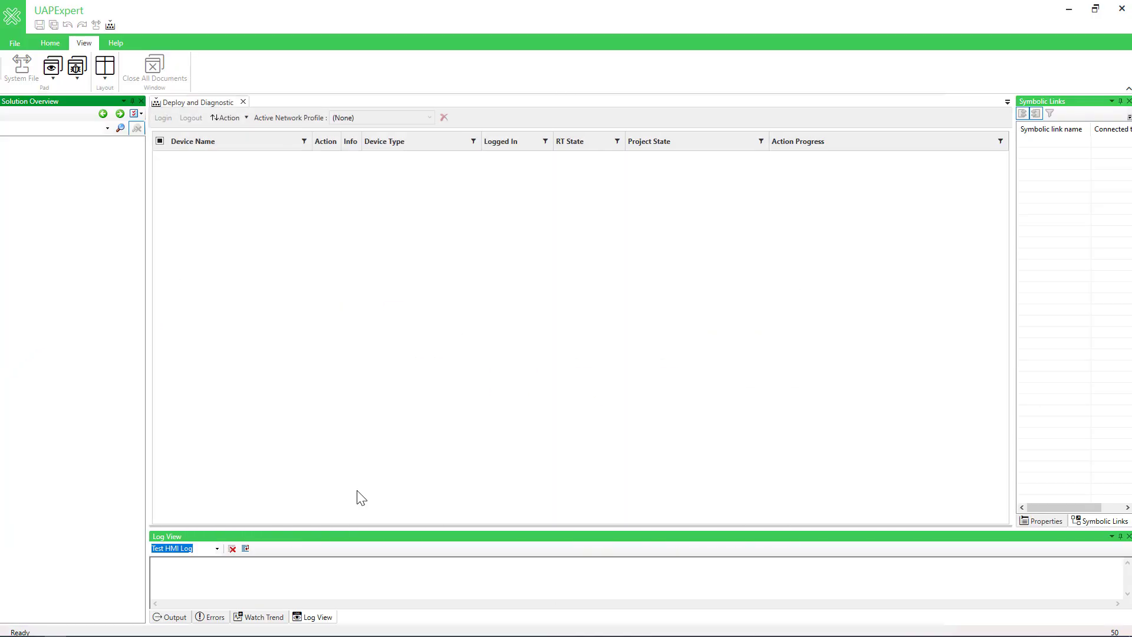
drag(475, 533, 478, 501)
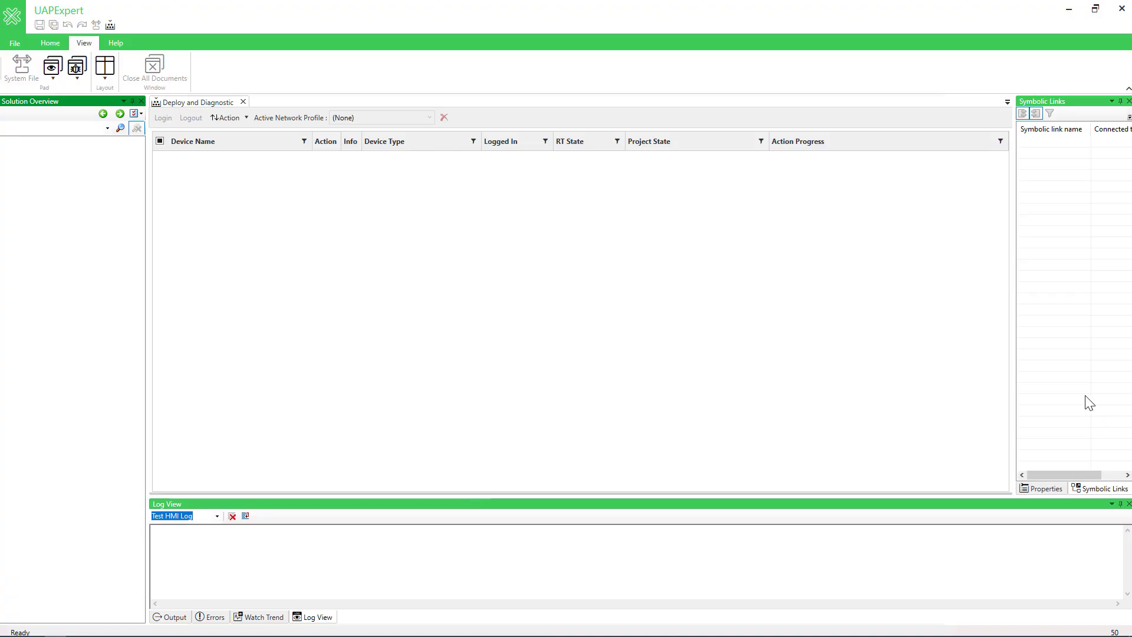
drag(1079, 101, 1127, 361)
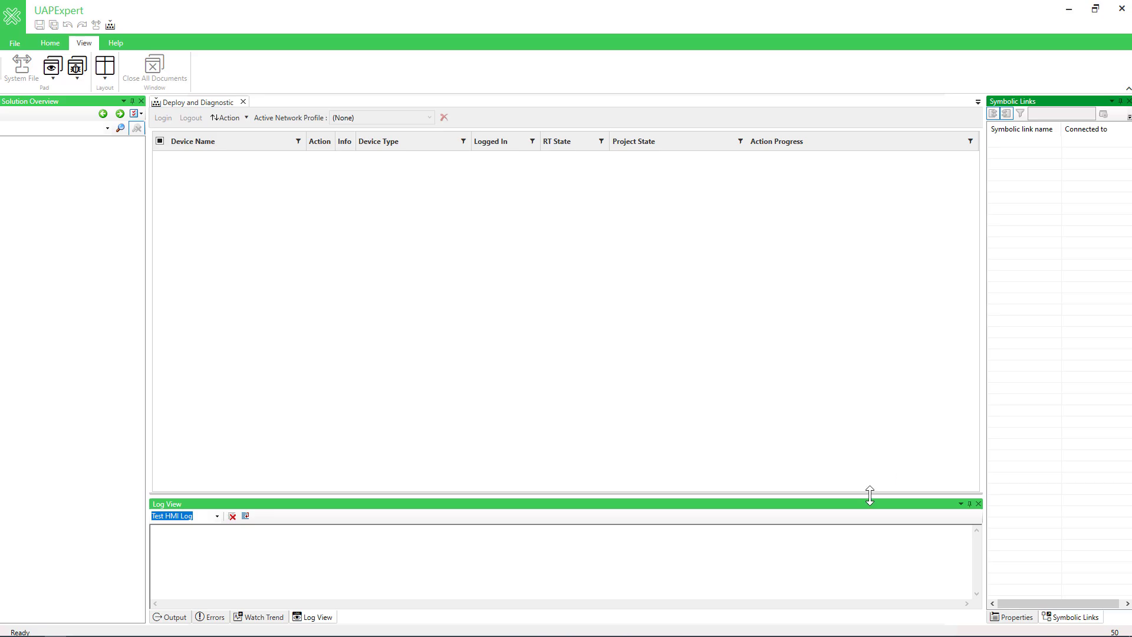
drag(870, 497, 870, 497)
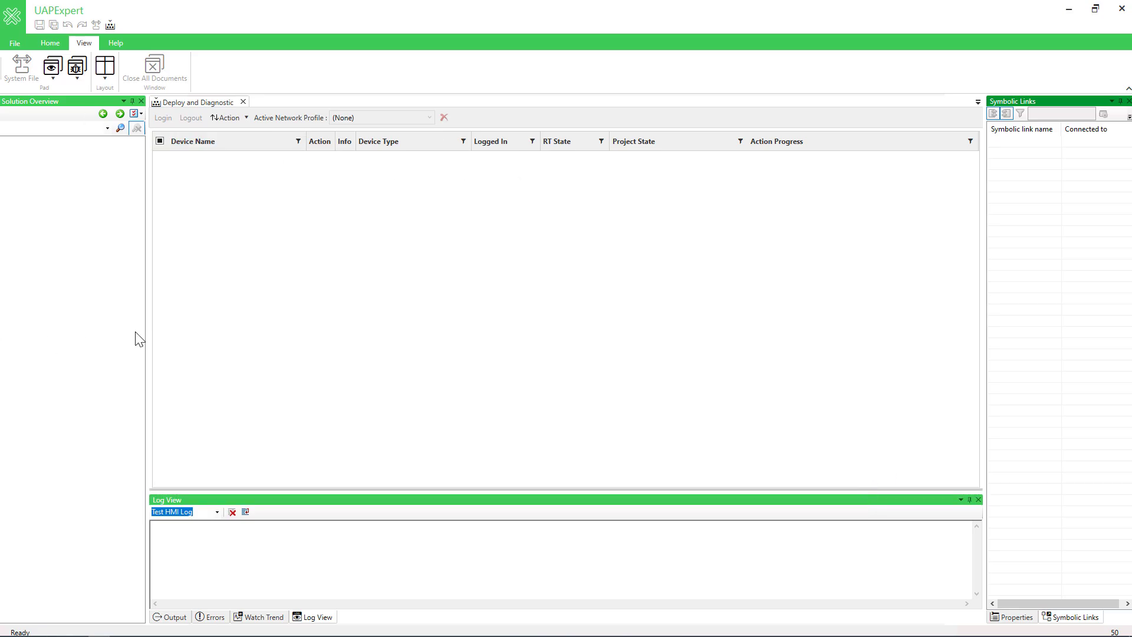
Auto-hide the Solution Overview pad, show it from its collapsed strip, and pin it open again
click(105, 74)
click(103, 82)
mouse_move(3, 132)
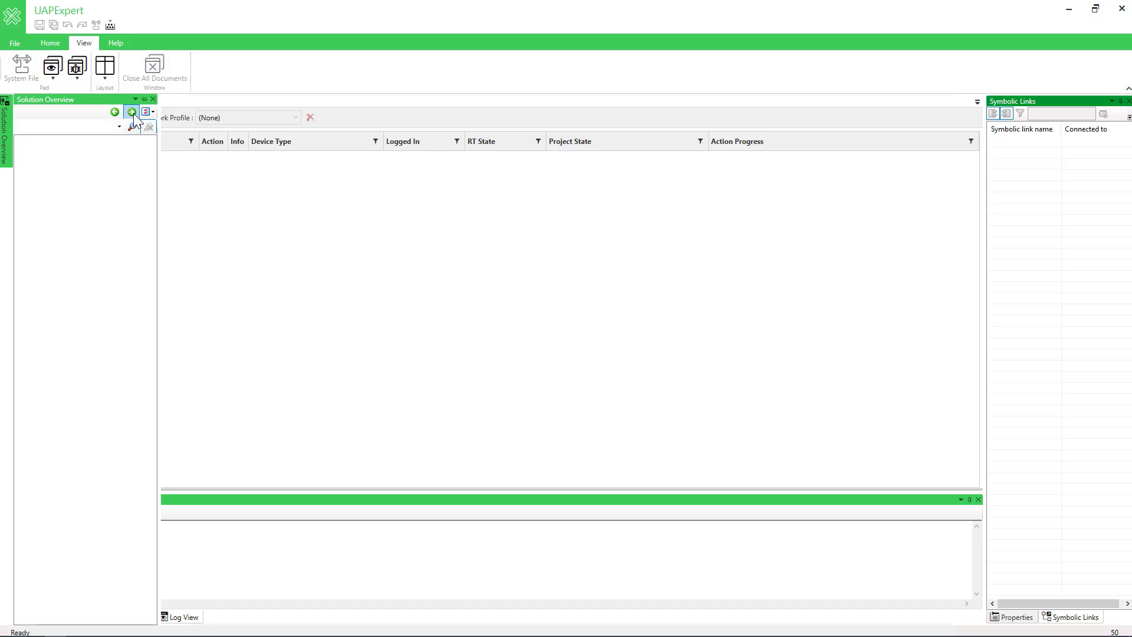
click(144, 99)
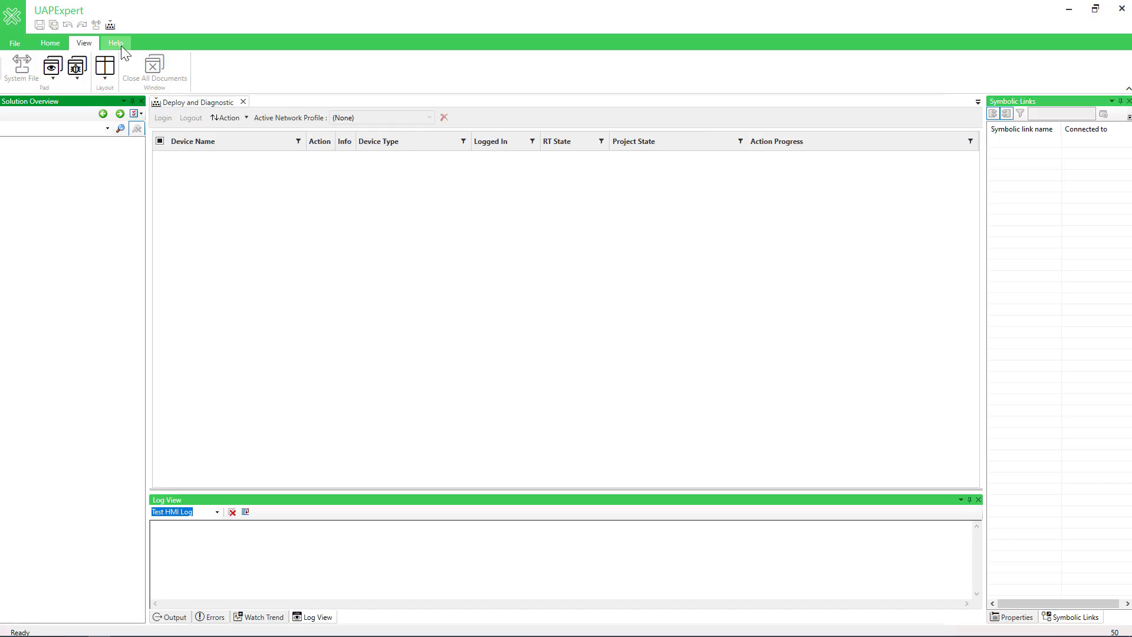
click(121, 45)
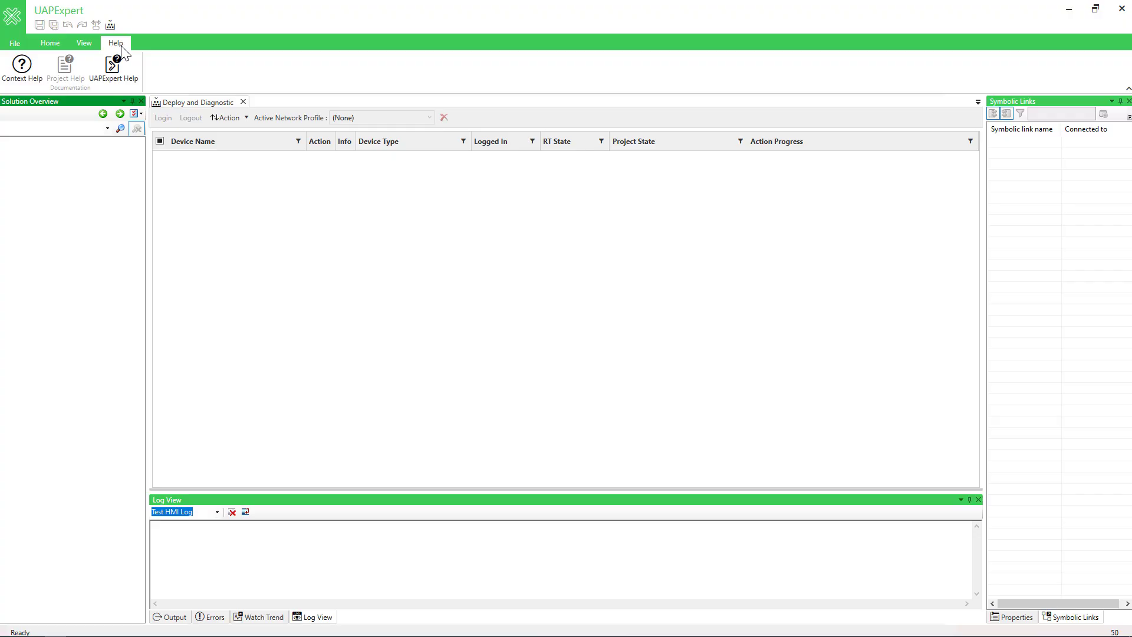
click(57, 43)
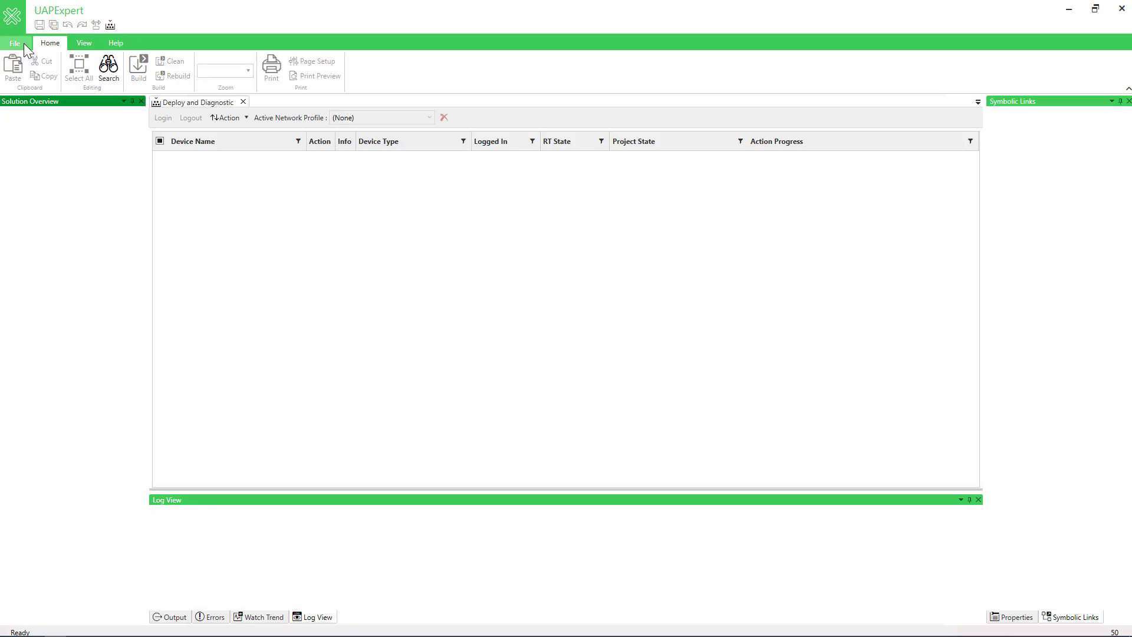
Examine the Platforms, Full Solution and Starter Kit templates and the storage location for a new solution, and cancel without creating one
click(24, 44)
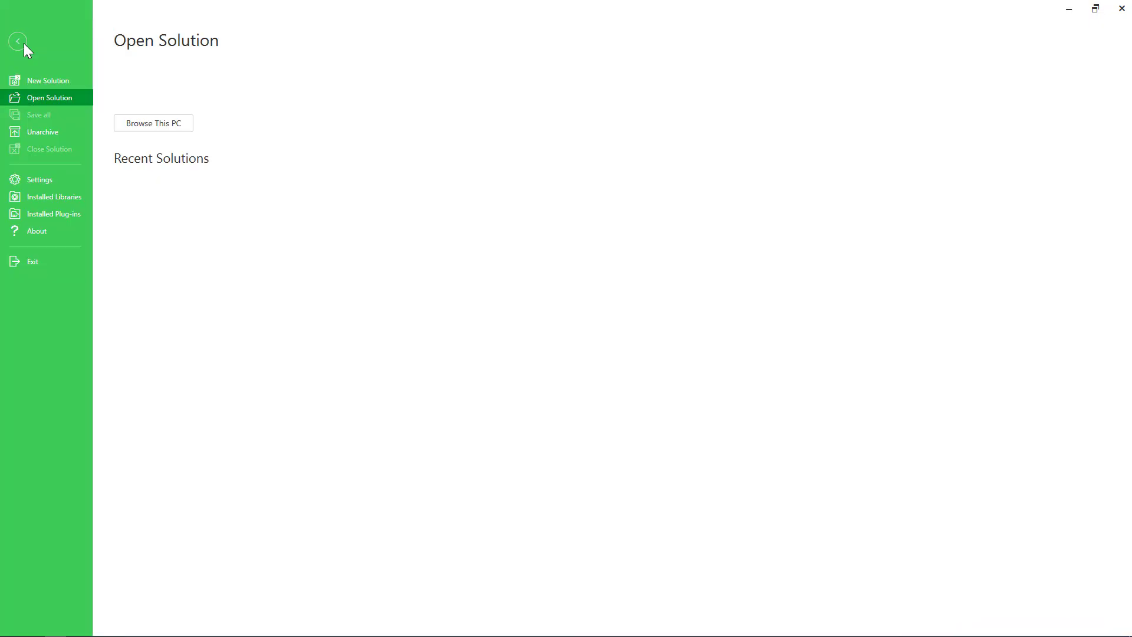
click(35, 81)
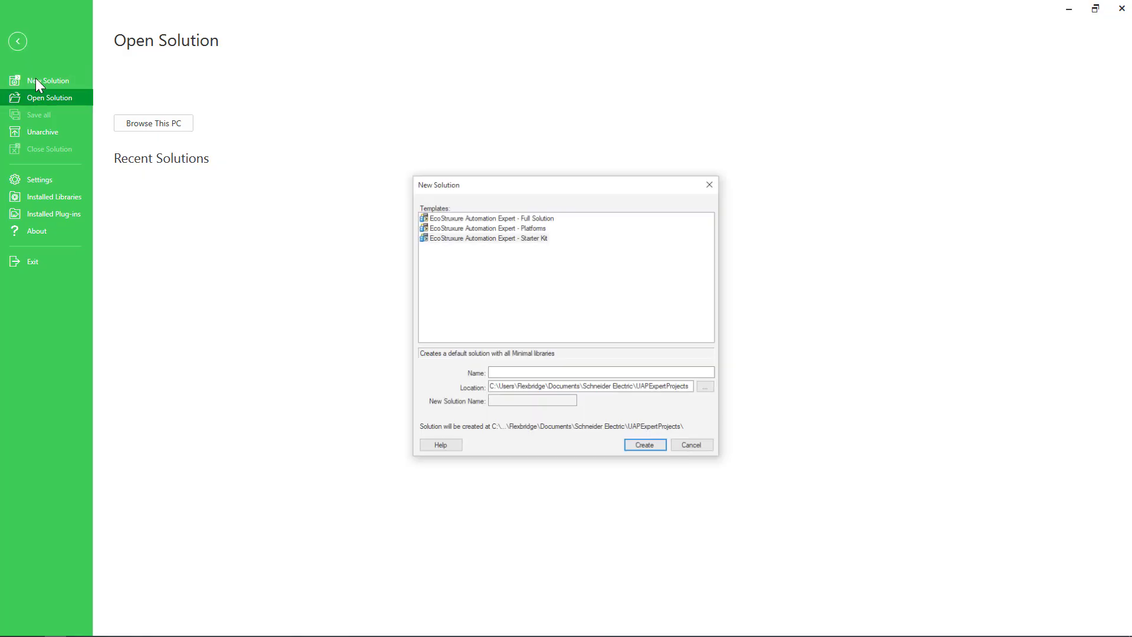
click(489, 229)
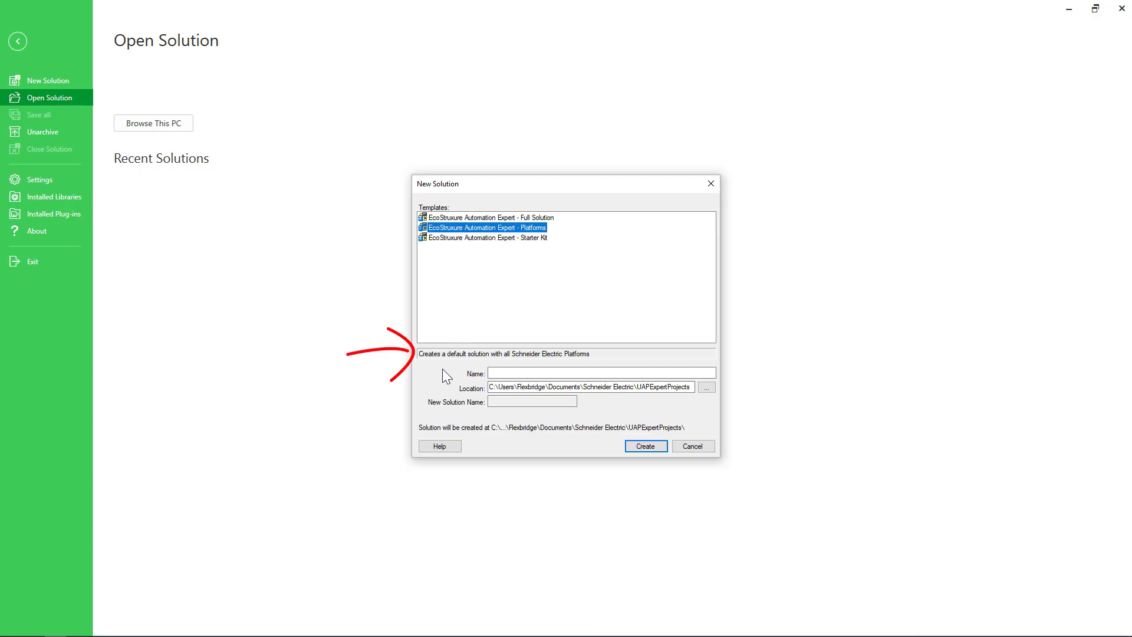
click(547, 220)
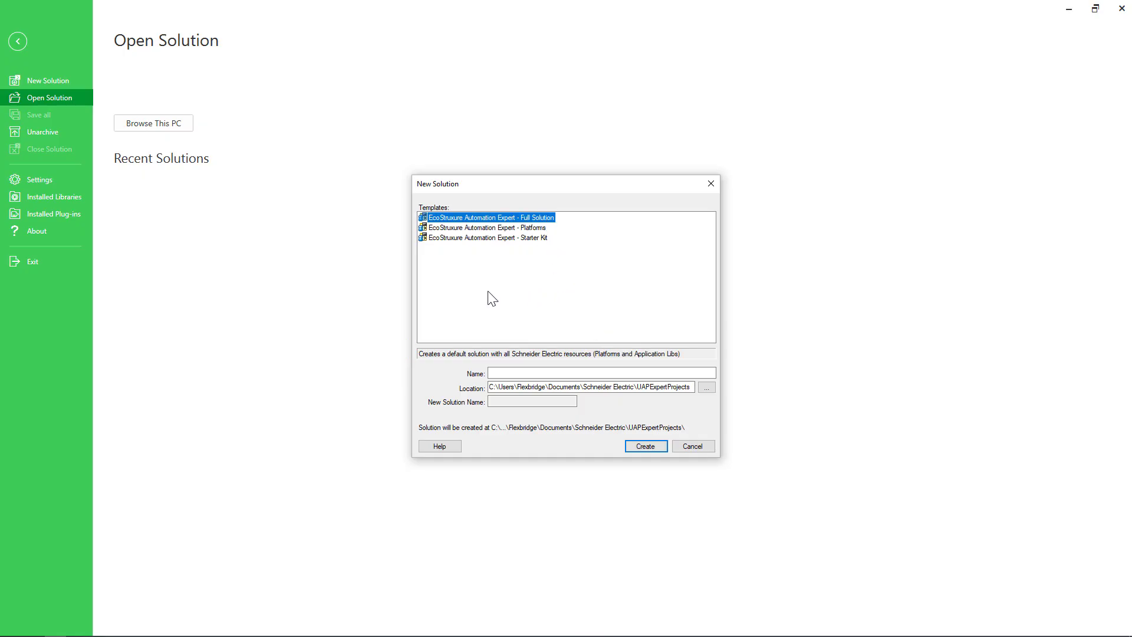
click(461, 238)
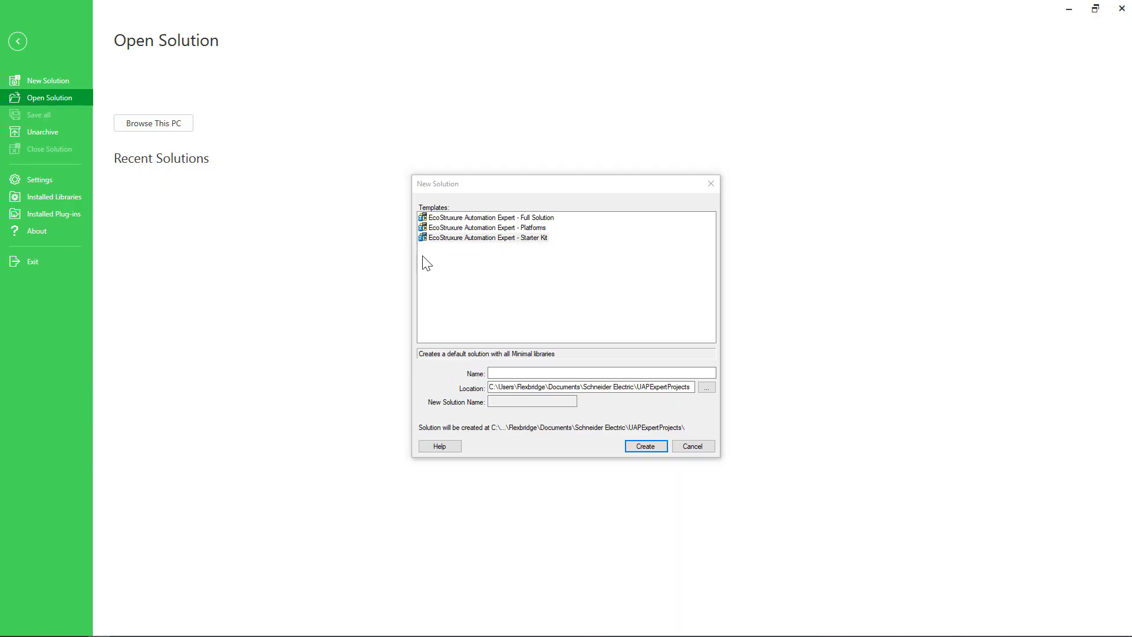
click(668, 387)
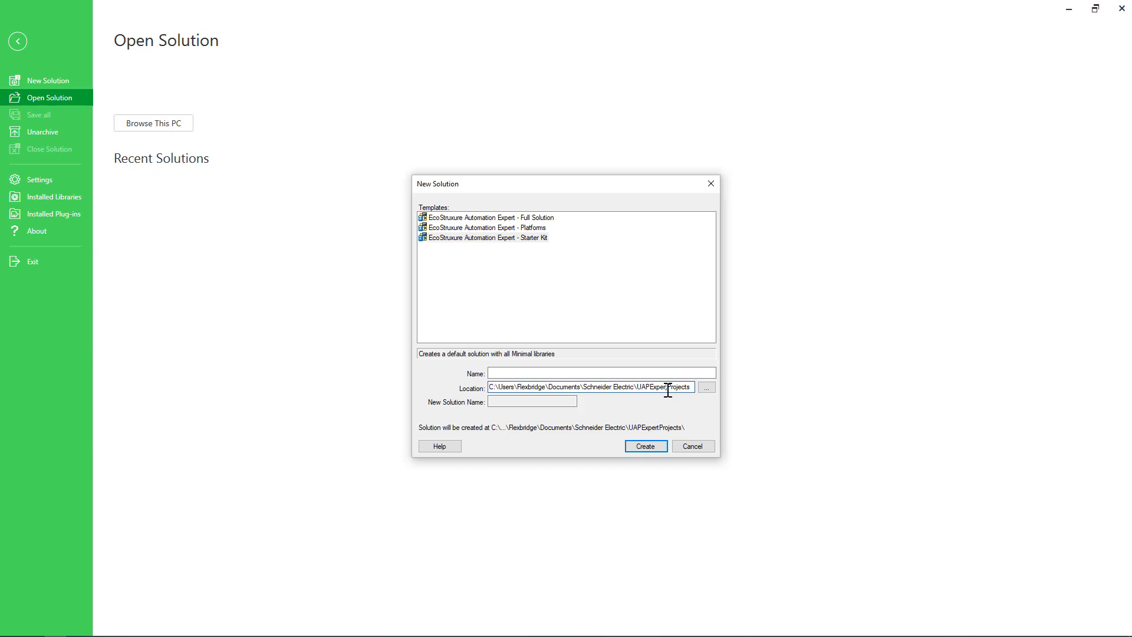
click(688, 445)
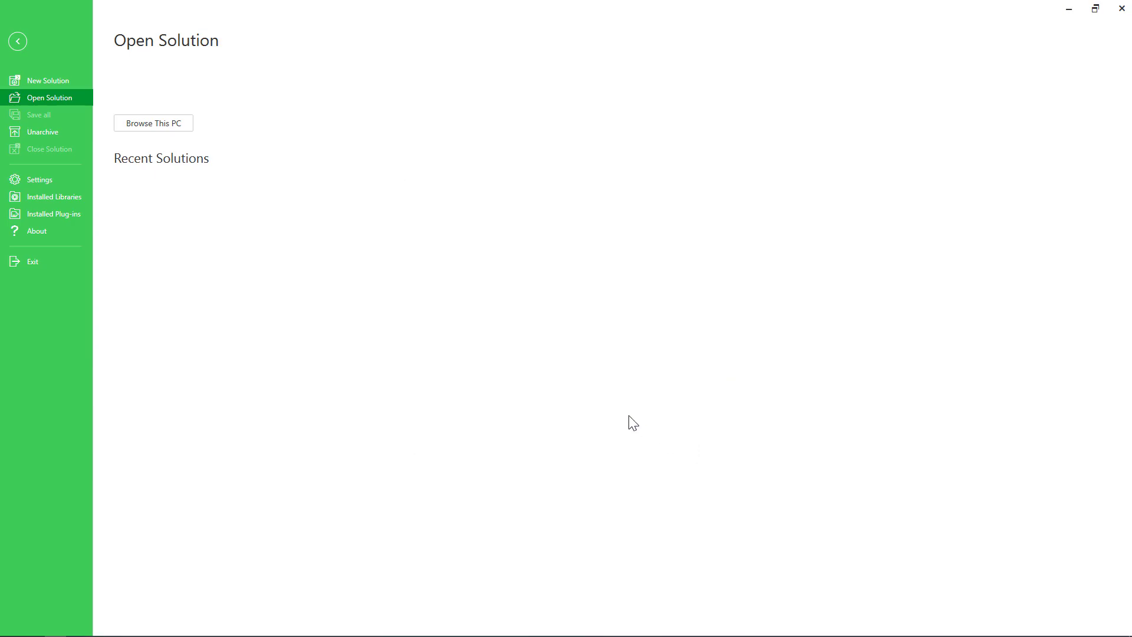
Review the application settings for Projects and Solutions, UI Language, and the Coding code templates
click(26, 182)
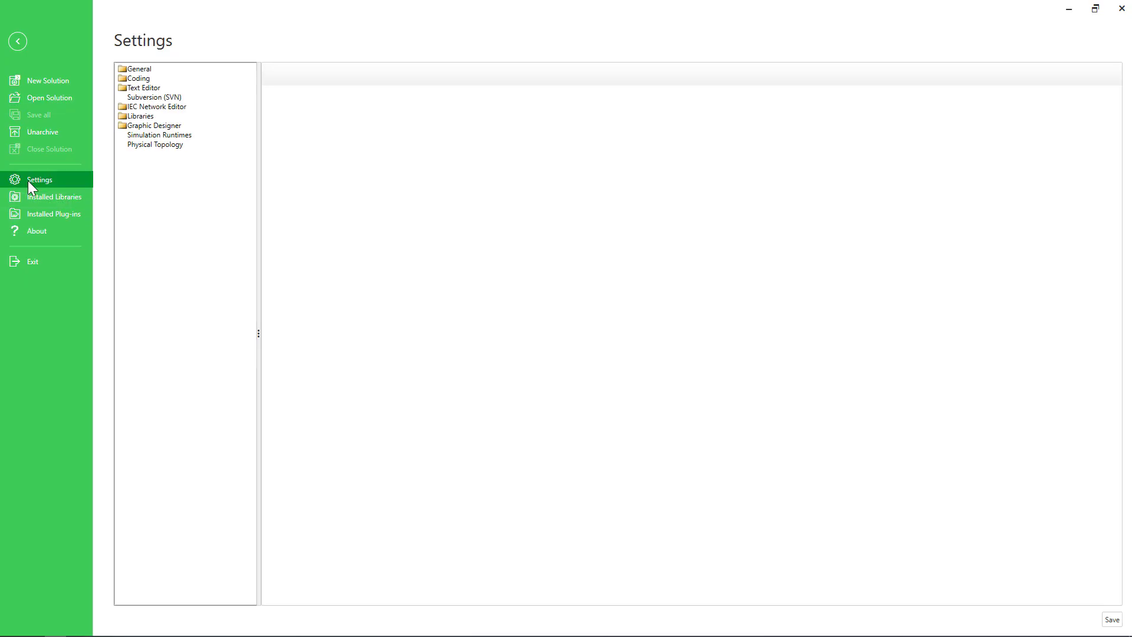
double_click(144, 71)
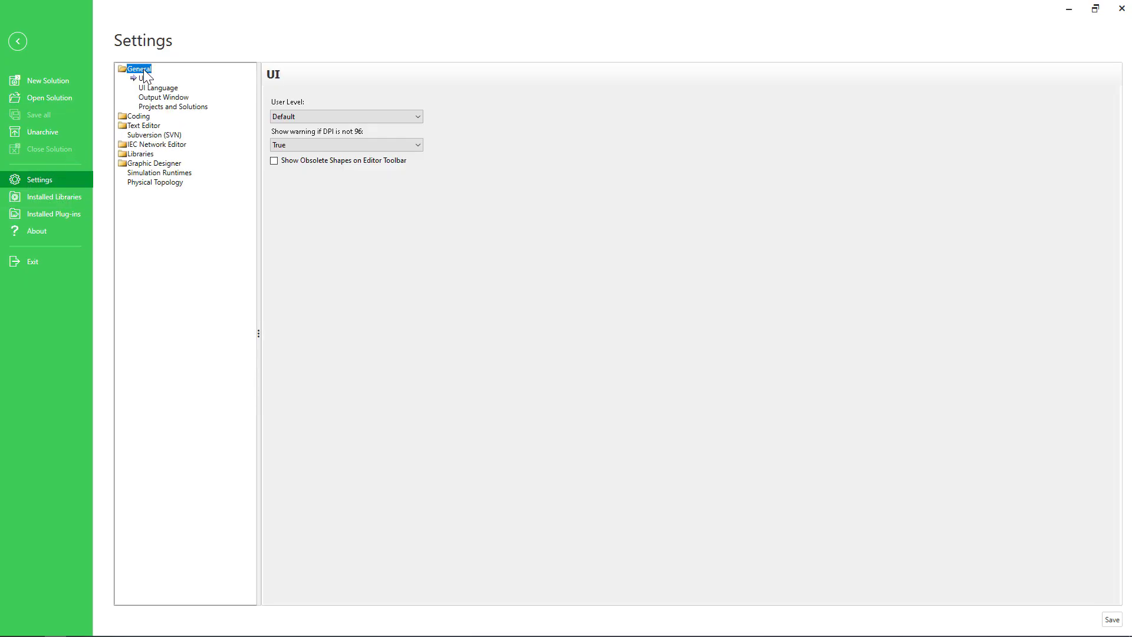
click(158, 108)
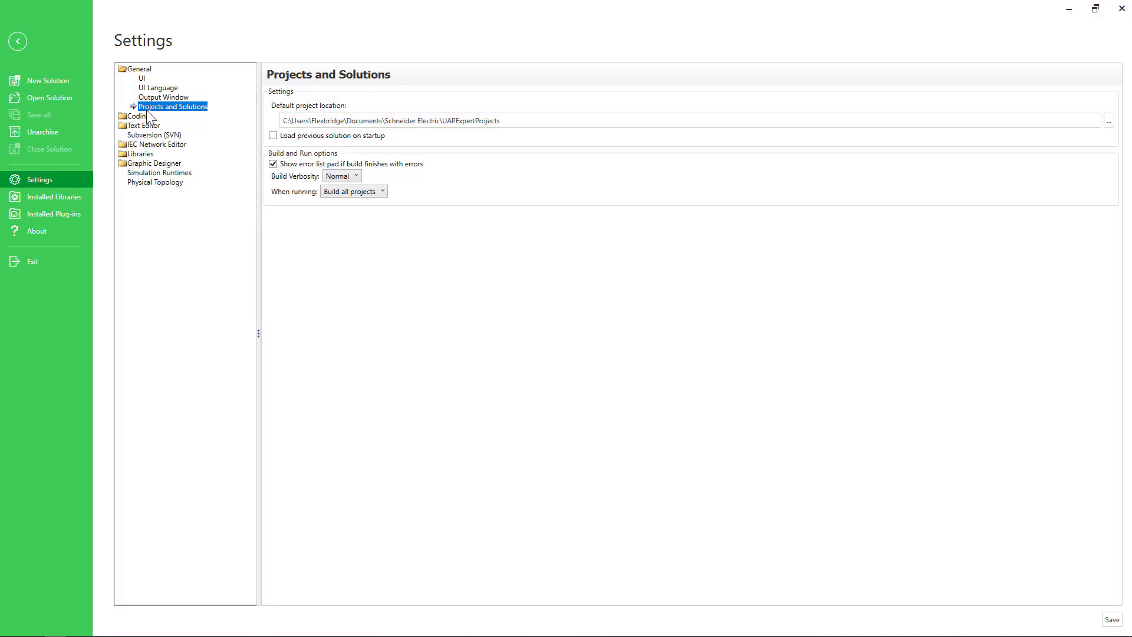
click(148, 89)
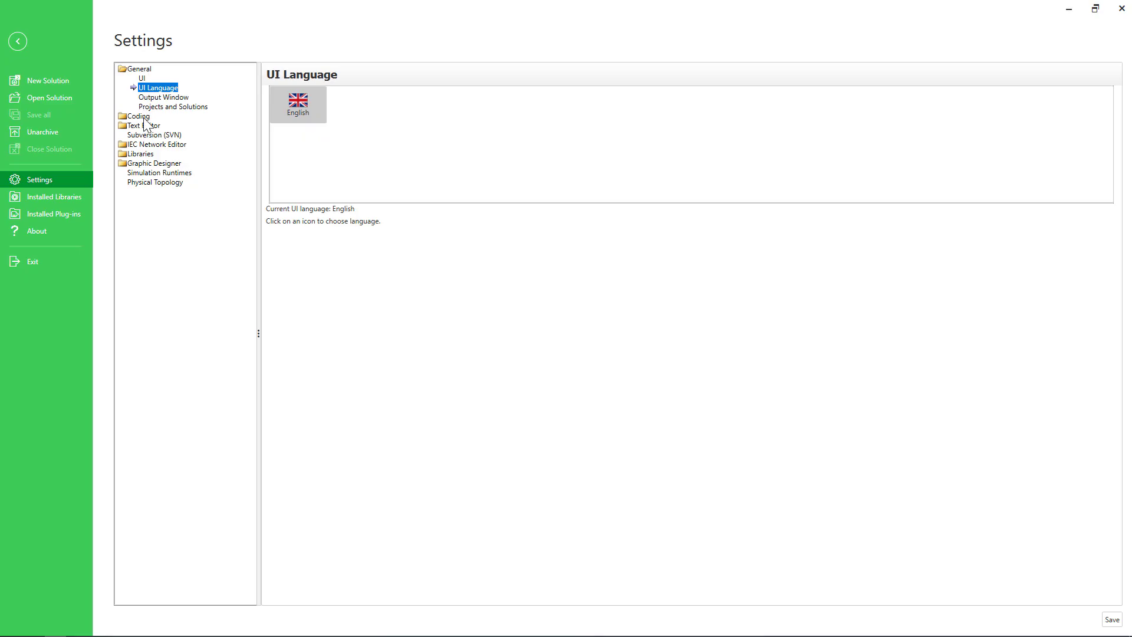
click(144, 116)
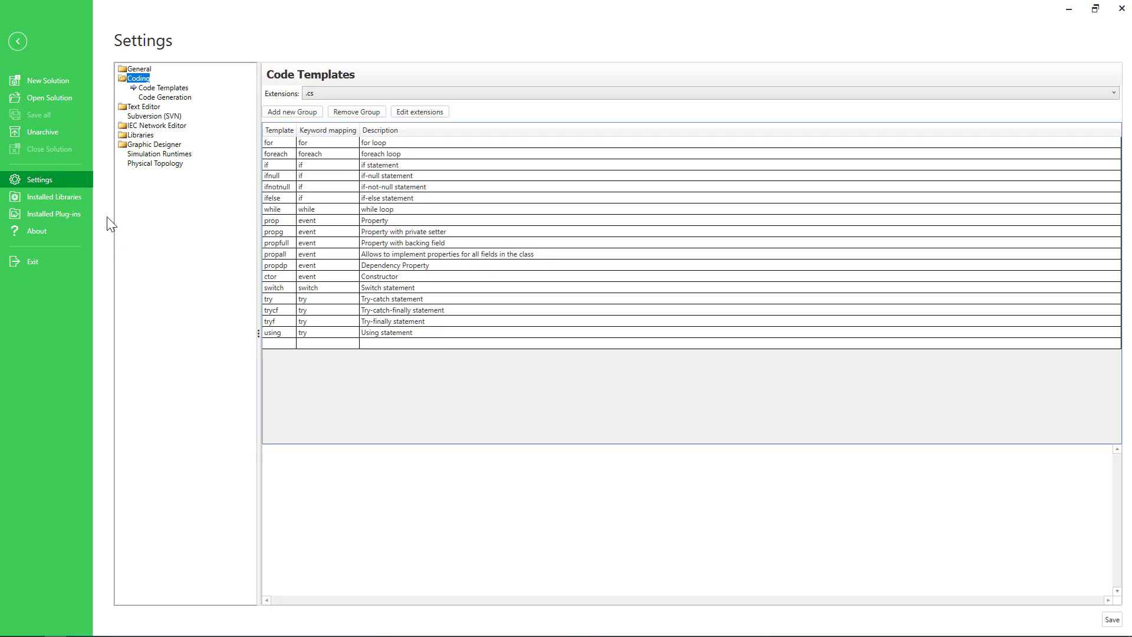
Create a new solution named FirstProject from the EcoStruxure Automation Expert - Starter Kit template in the default location
click(68, 83)
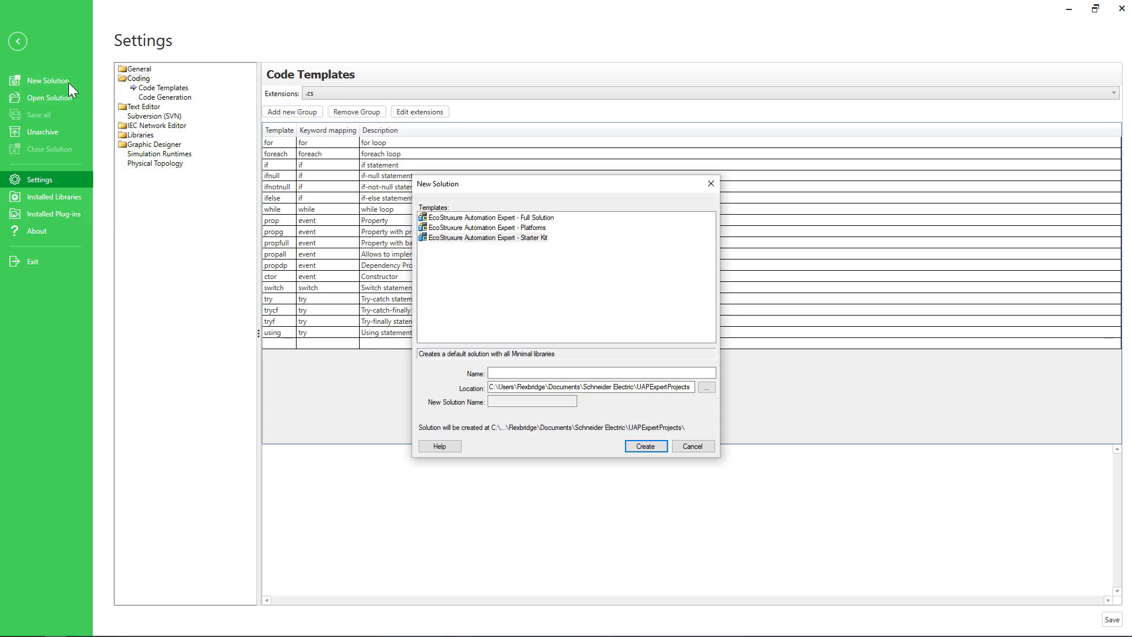
click(504, 237)
click(507, 373)
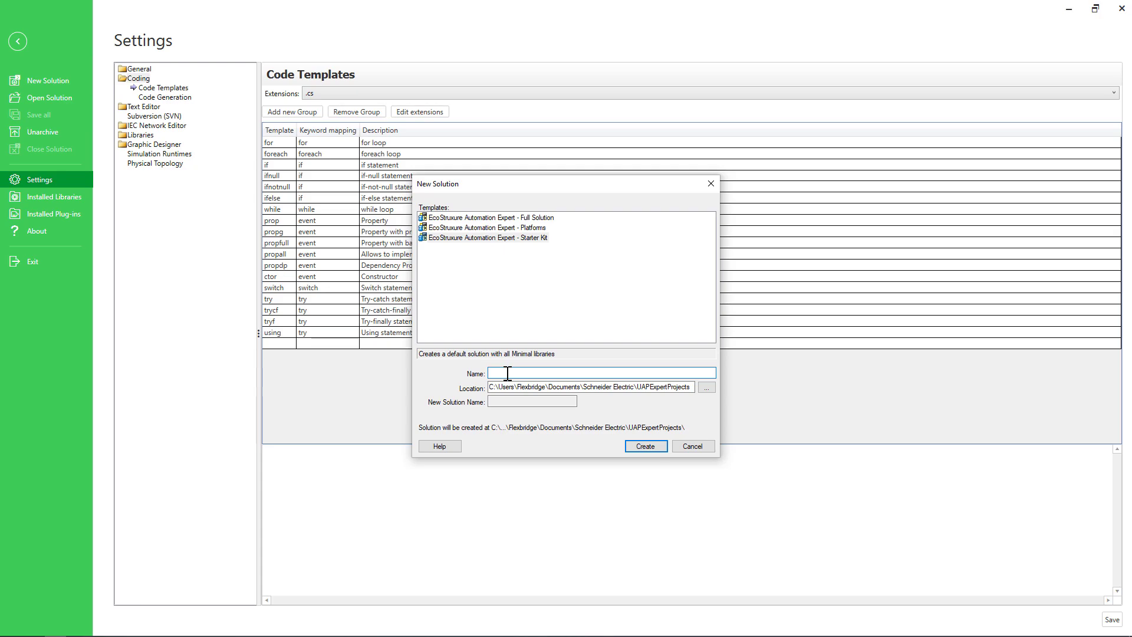
text(First)
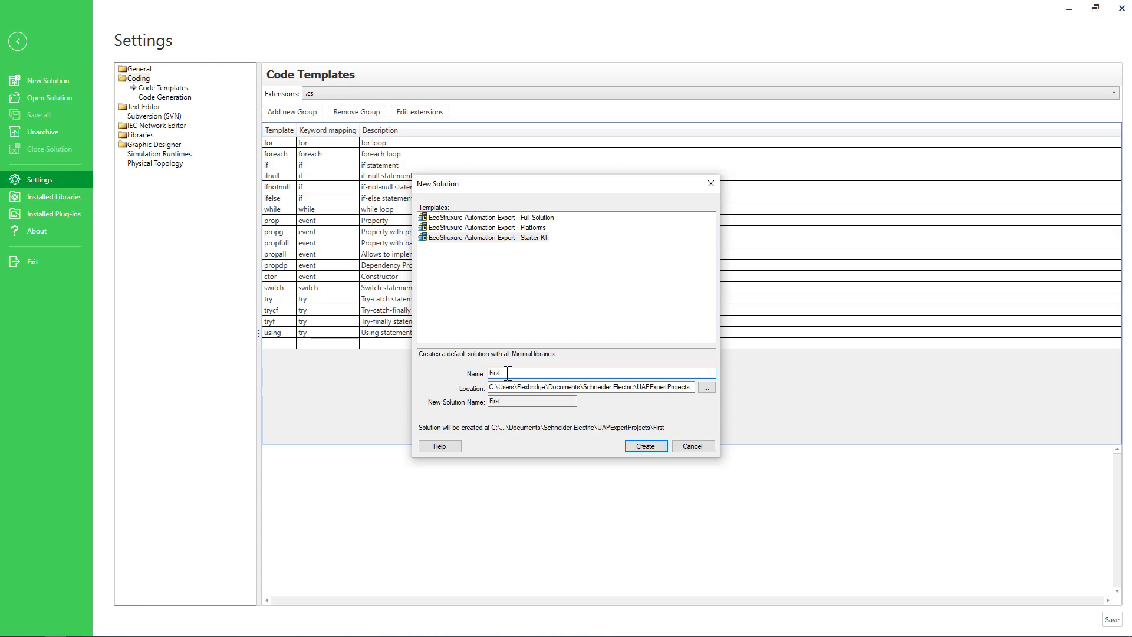
text(Project)
click(636, 444)
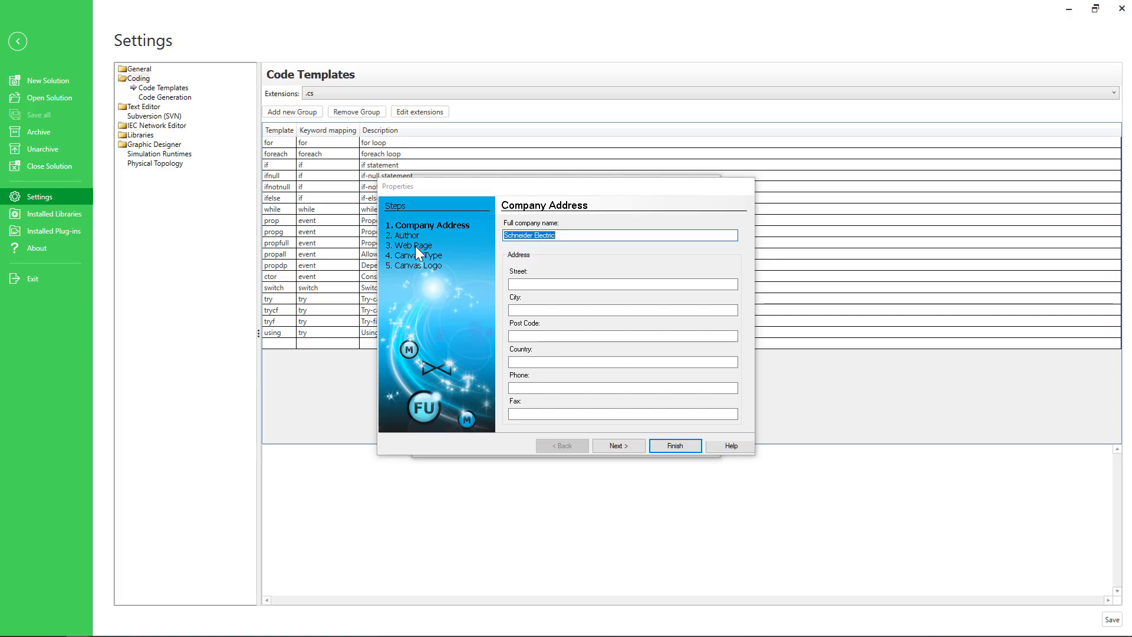
Finish the solution's properties wizard, and review the general options of FirstProject without changing them
click(685, 449)
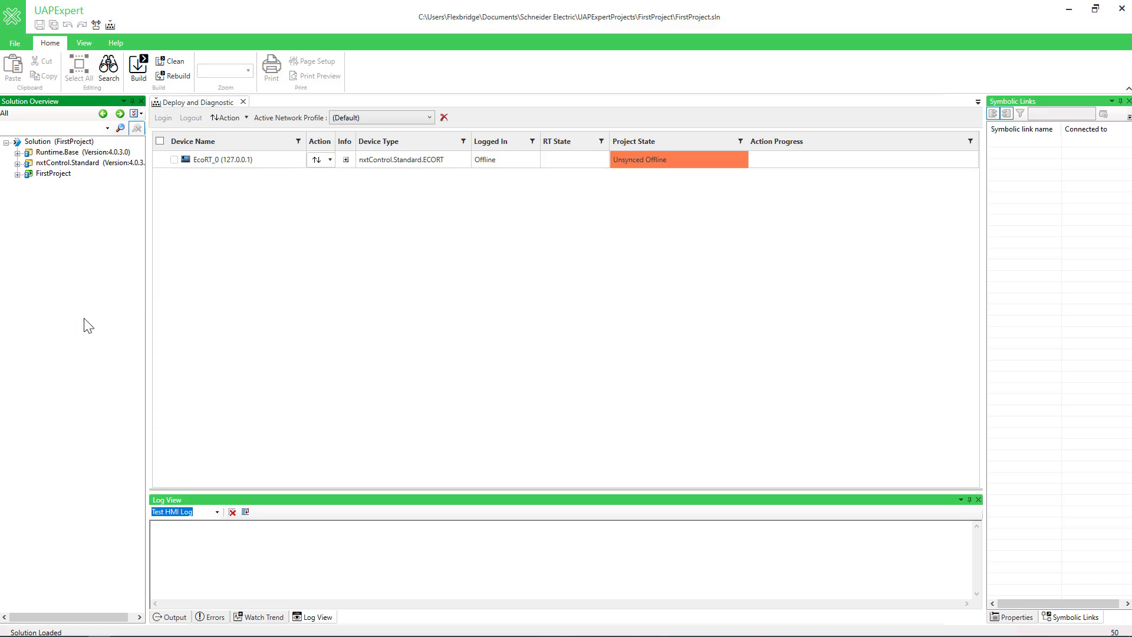
right_click(61, 181)
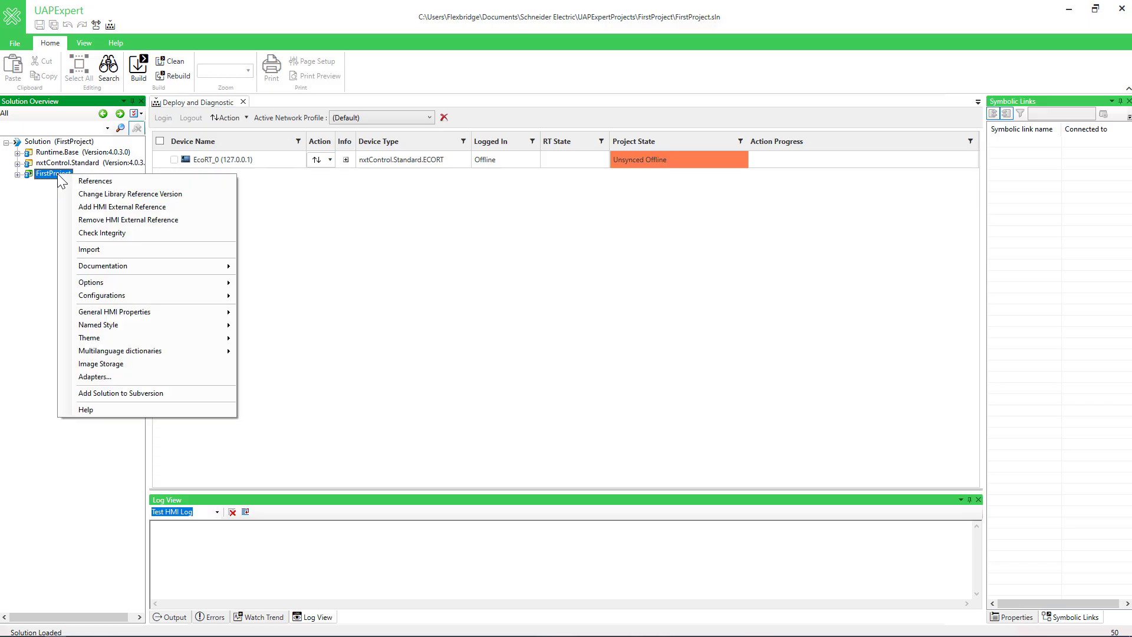
mouse_move(126, 282)
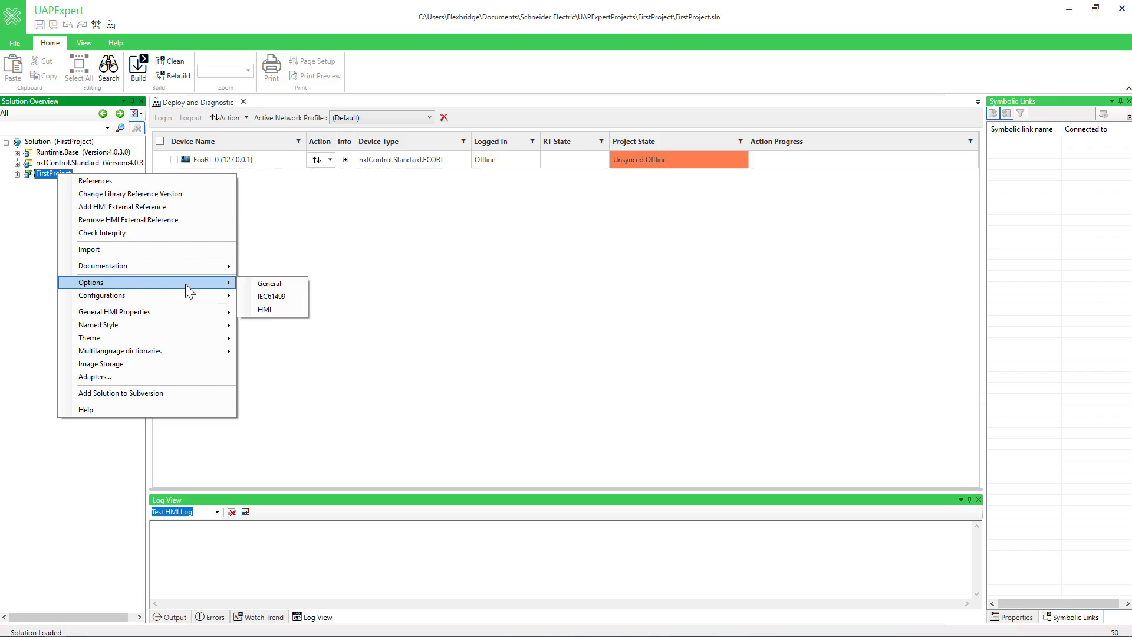
click(267, 282)
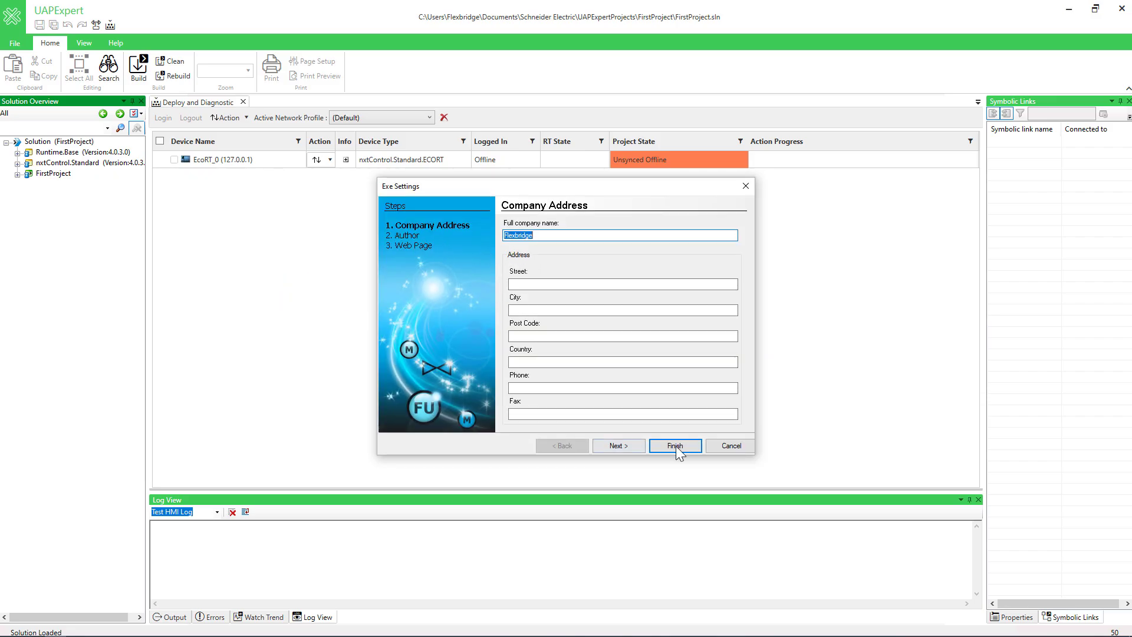
click(714, 445)
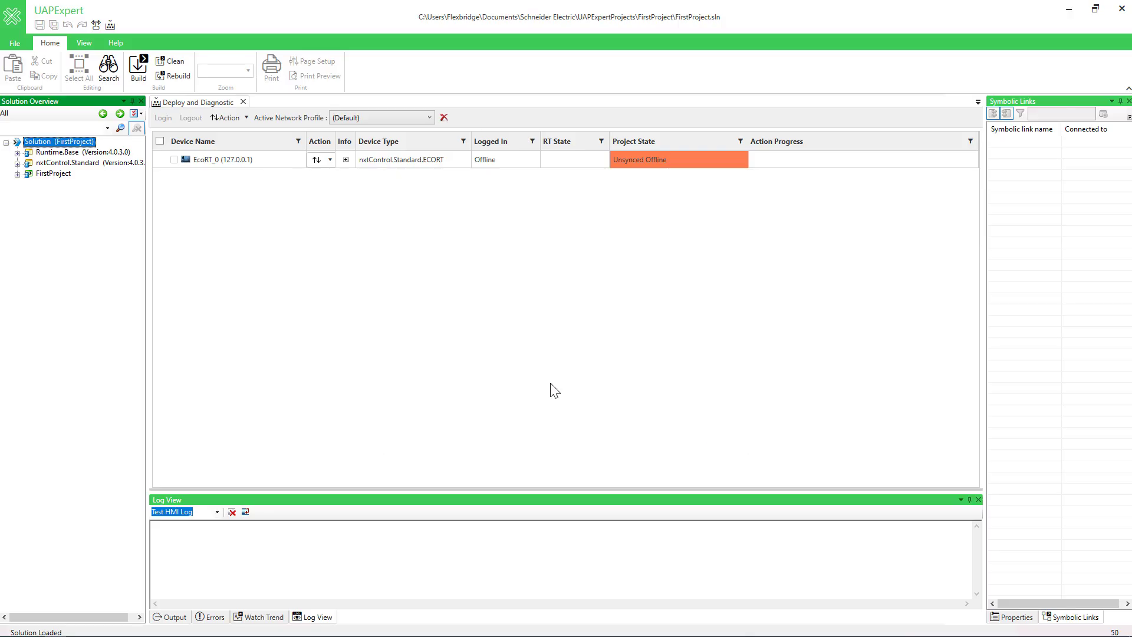
Expand the FirstProject node and review the 1280x980 canvas settings, cancelling without changes
click(18, 175)
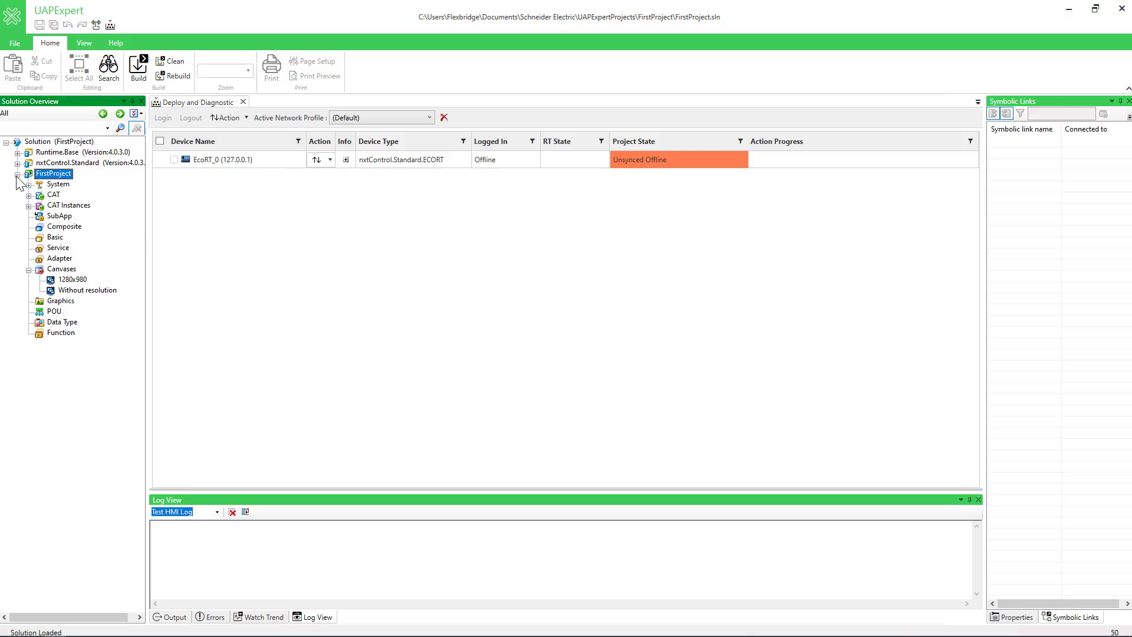
double_click(70, 278)
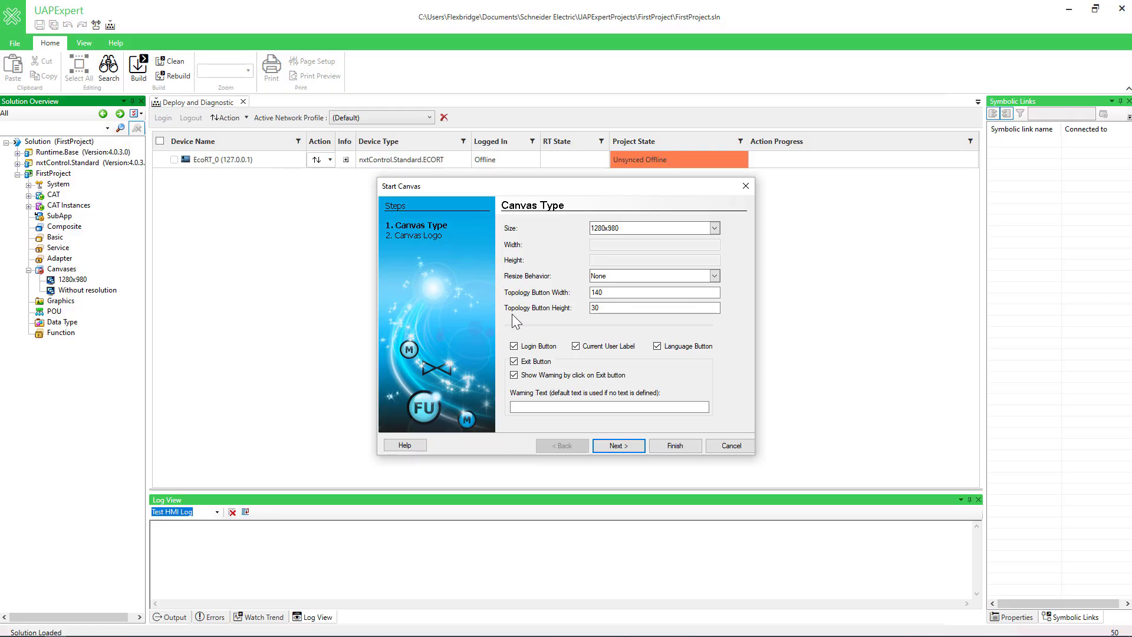
click(730, 445)
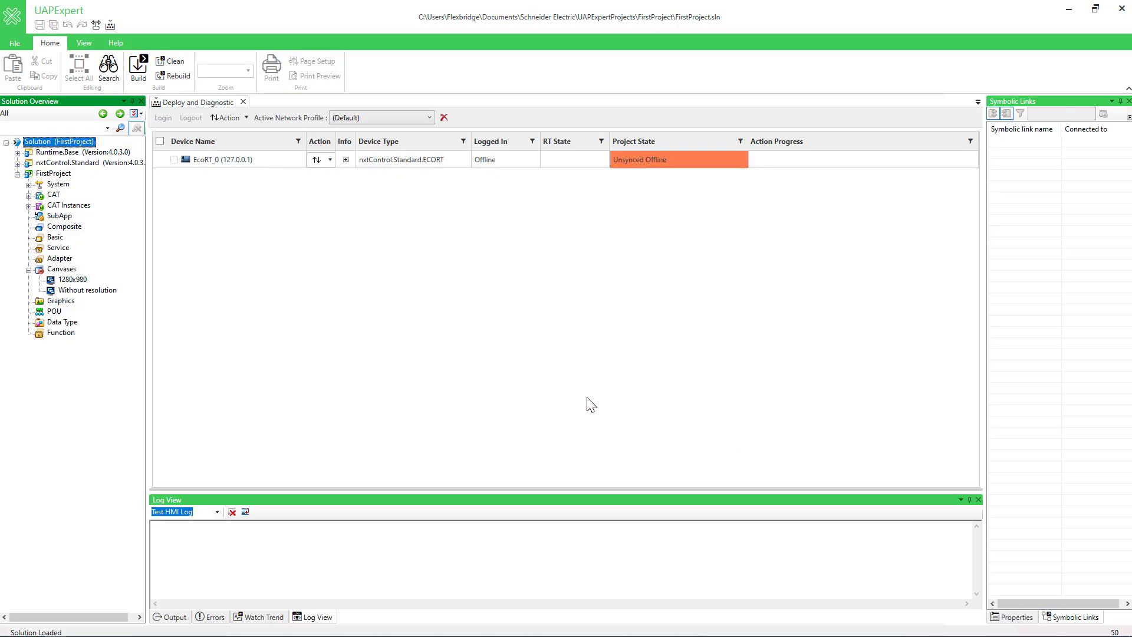
Close the FirstProject solution and reopen it from the recent solutions
click(17, 44)
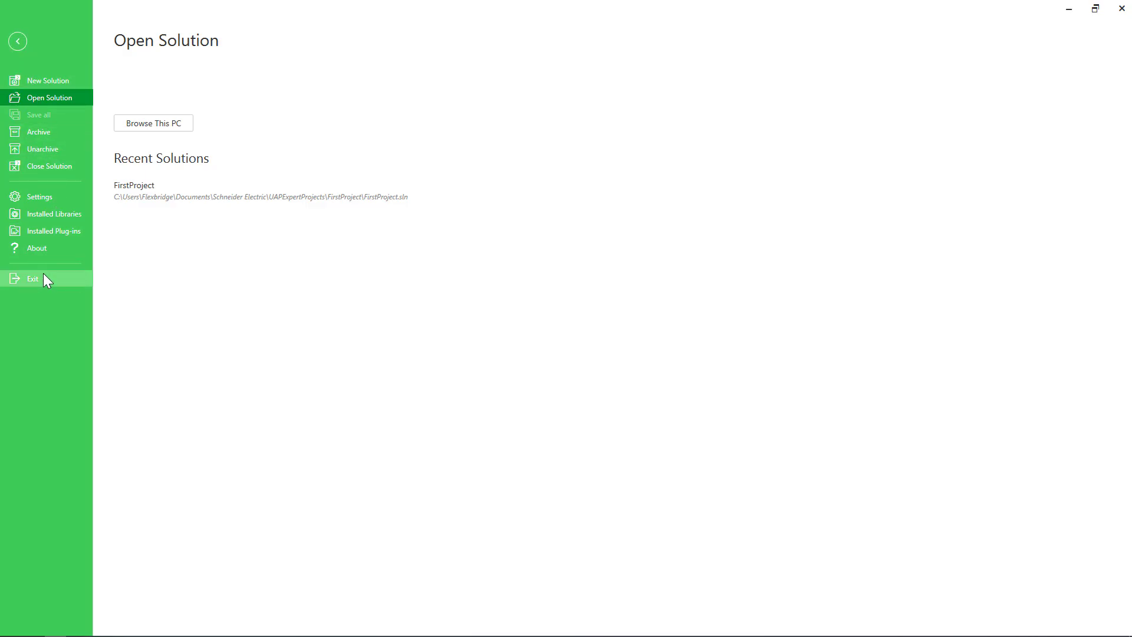
click(54, 168)
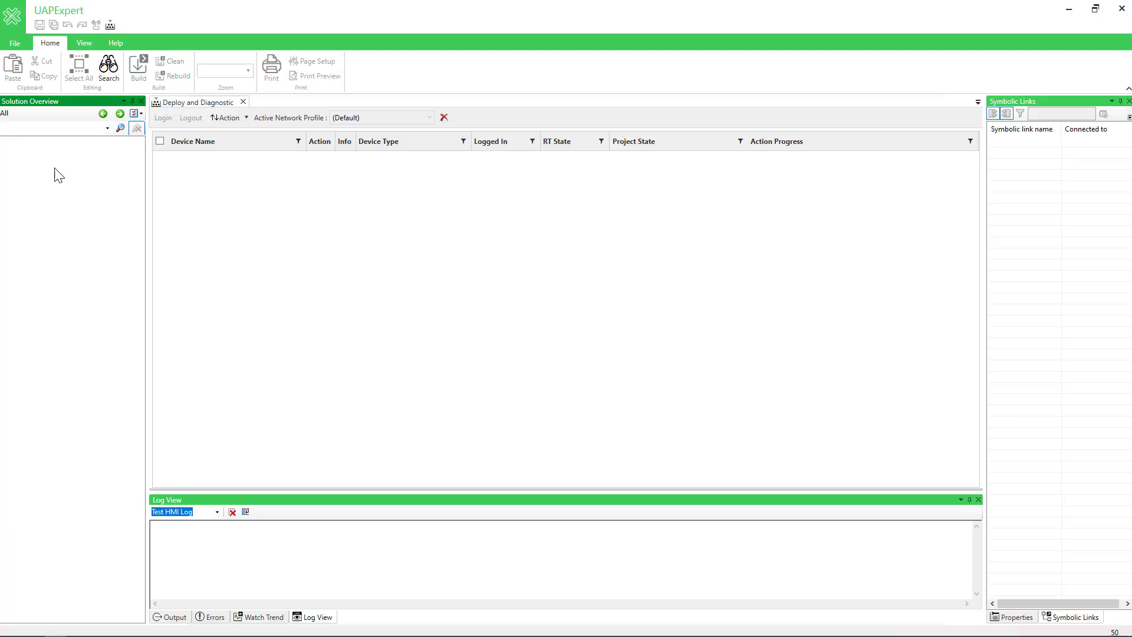
click(16, 43)
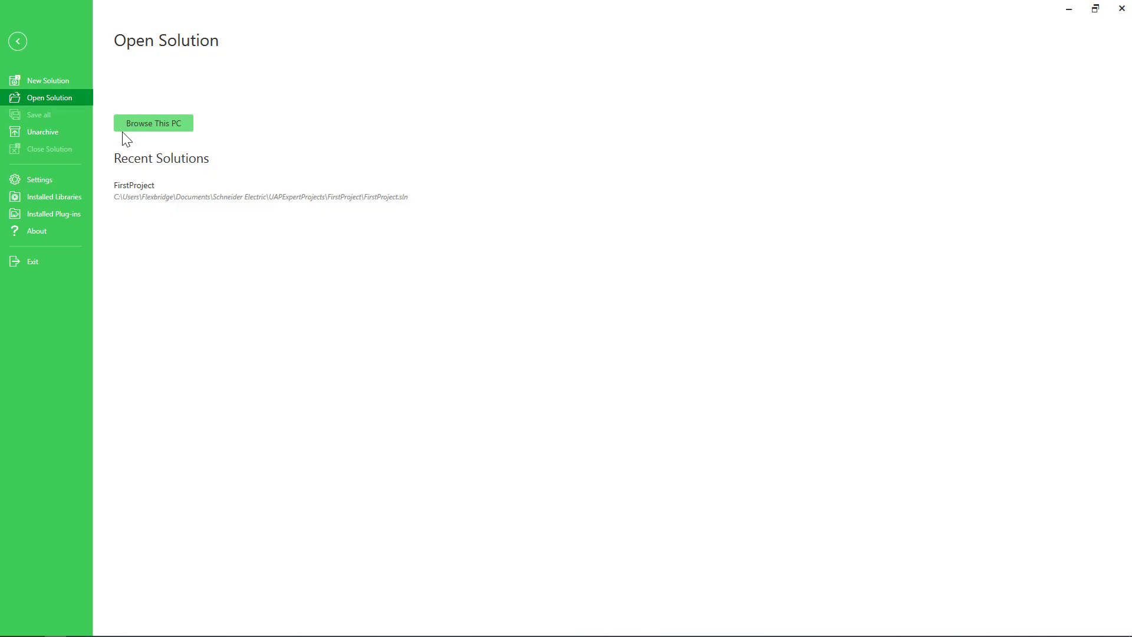
click(141, 196)
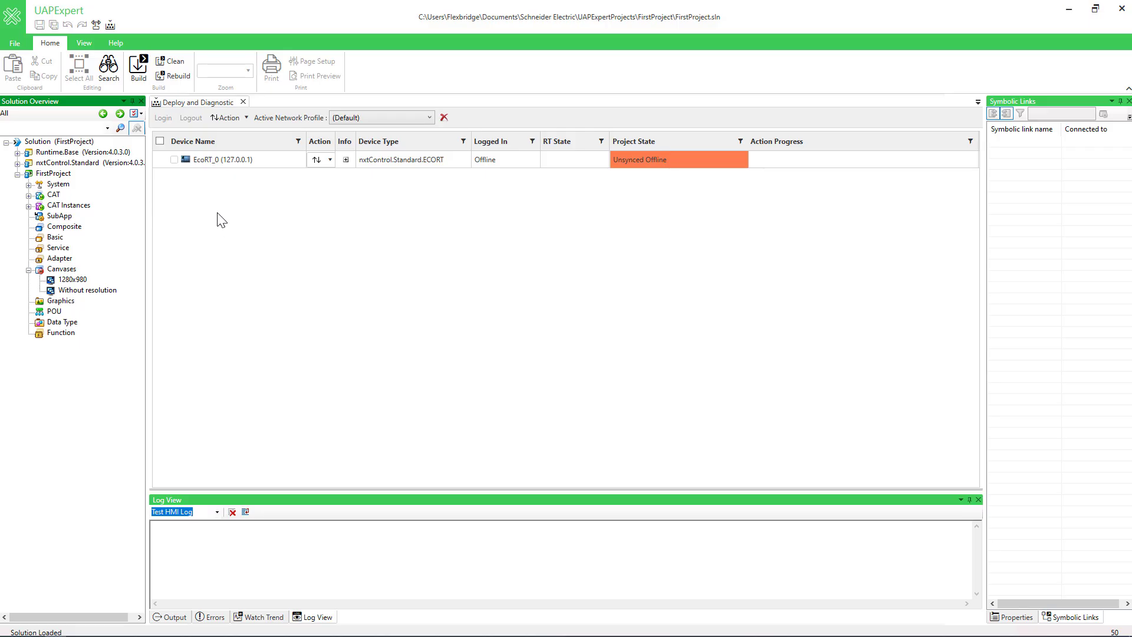
Close the Deploy and Diagnostic document and open it again
click(242, 102)
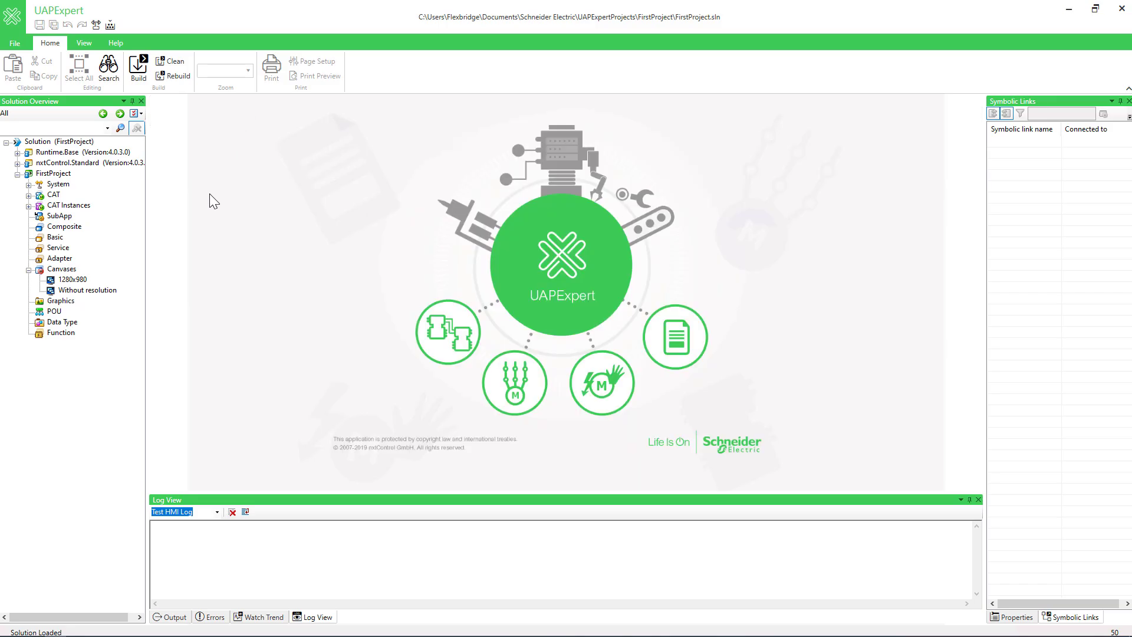
click(115, 25)
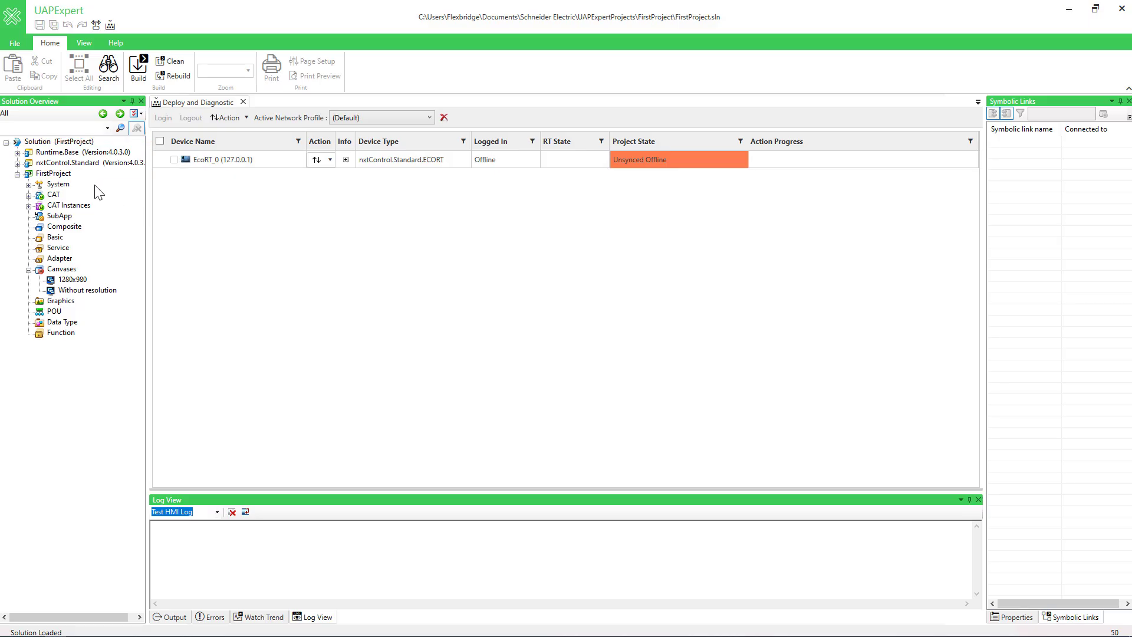
Review the library references of FirstProject, including the installed libraries and installed base libraries, and close the dialog
right_click(59, 174)
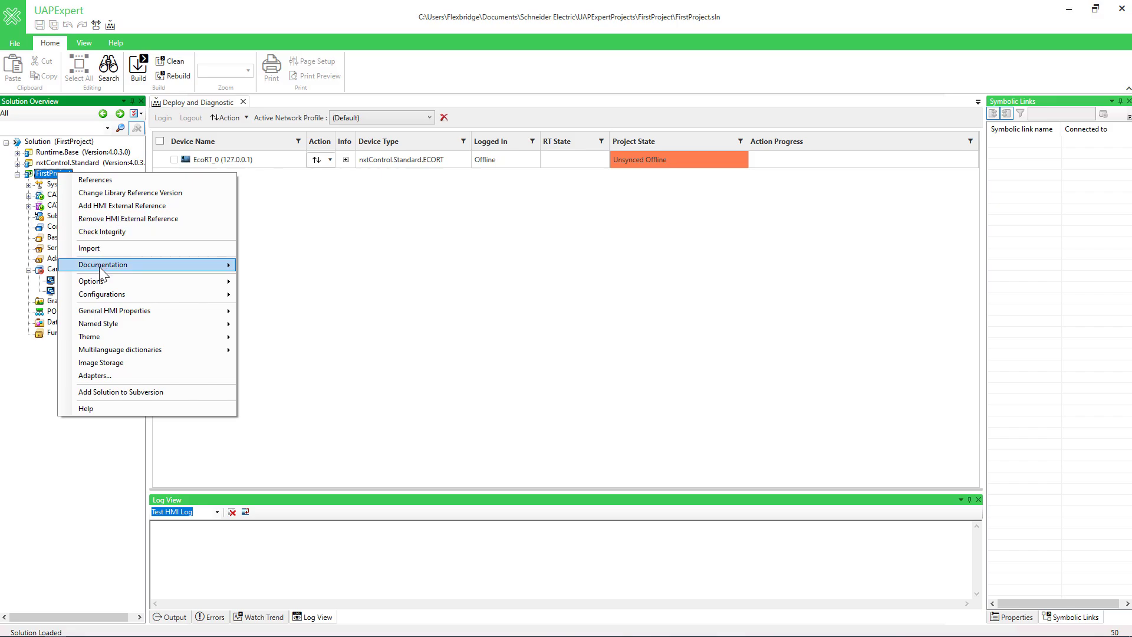
mouse_move(102, 279)
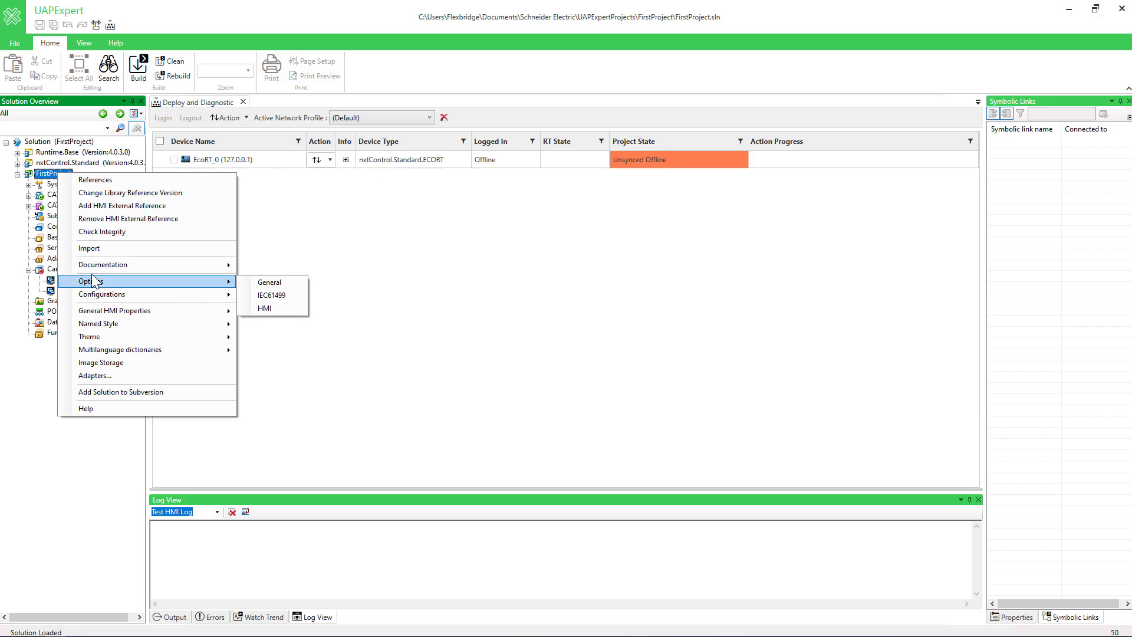
click(94, 180)
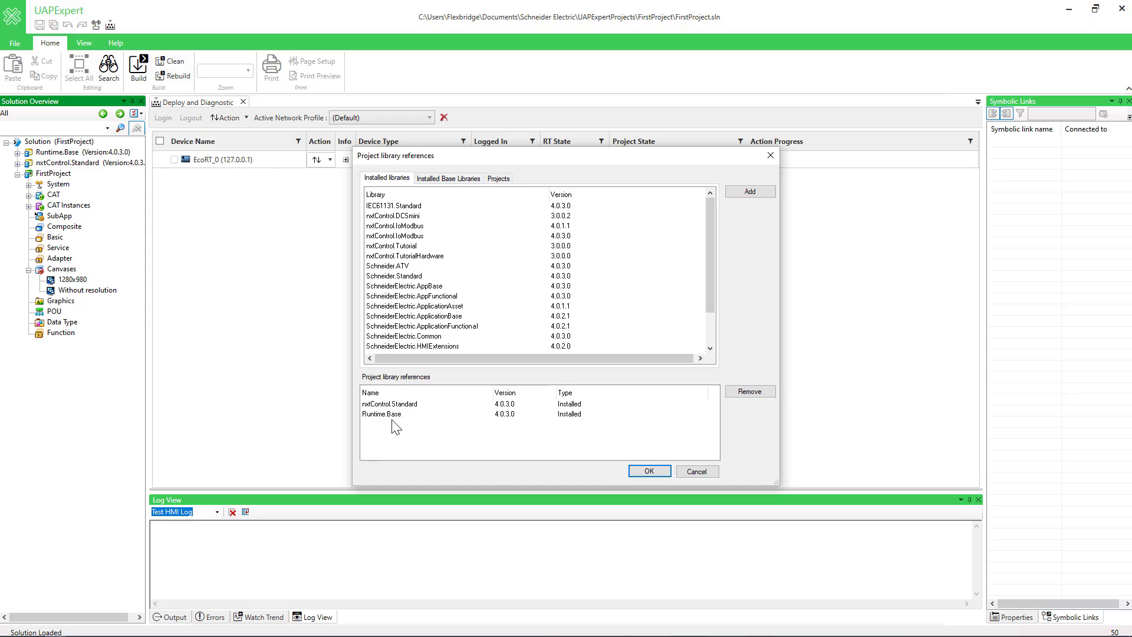
mouse_move(711, 276)
mouse_down()
mouse_move(709, 315)
mouse_move(705, 268)
mouse_up()
click(475, 184)
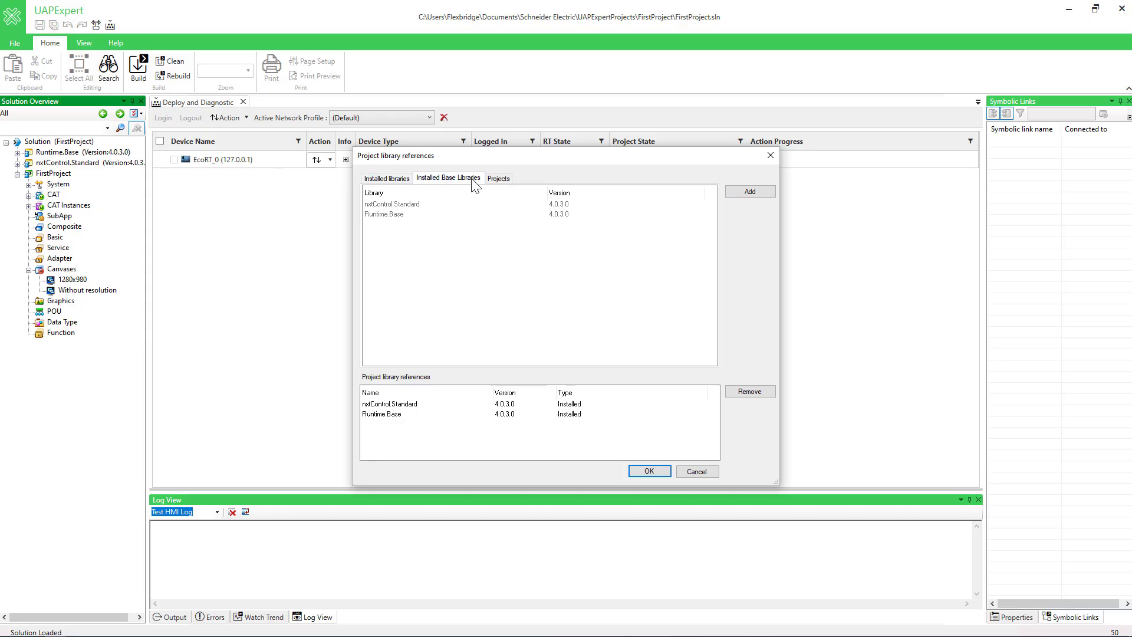
click(388, 180)
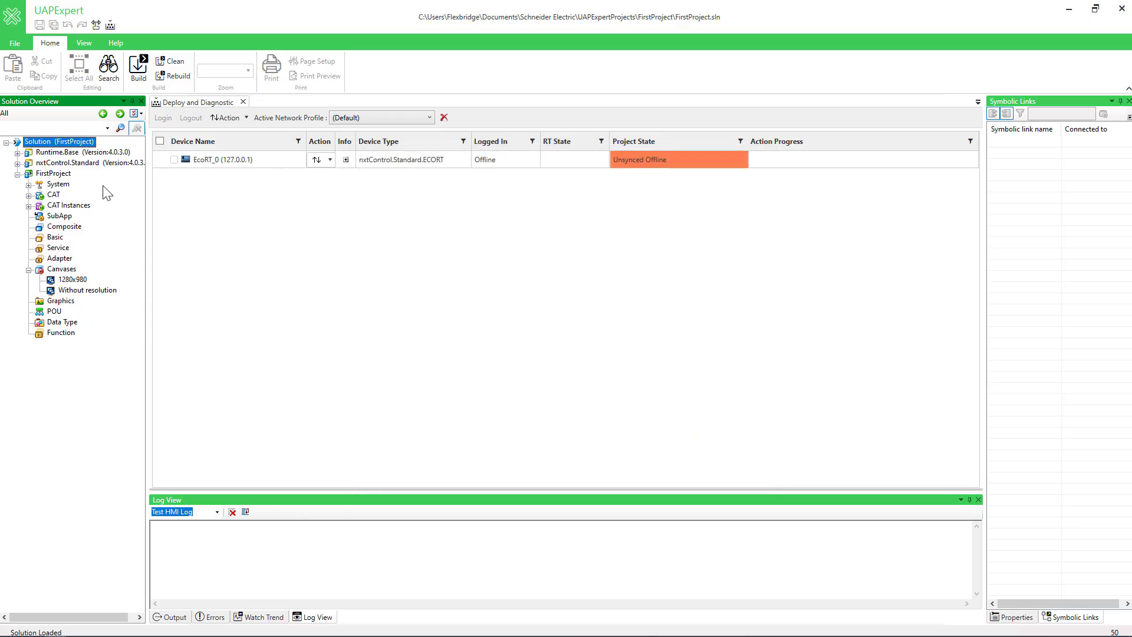
Expand the System node, open the system file, display the network of application APP1, and expand the CAT node
click(29, 186)
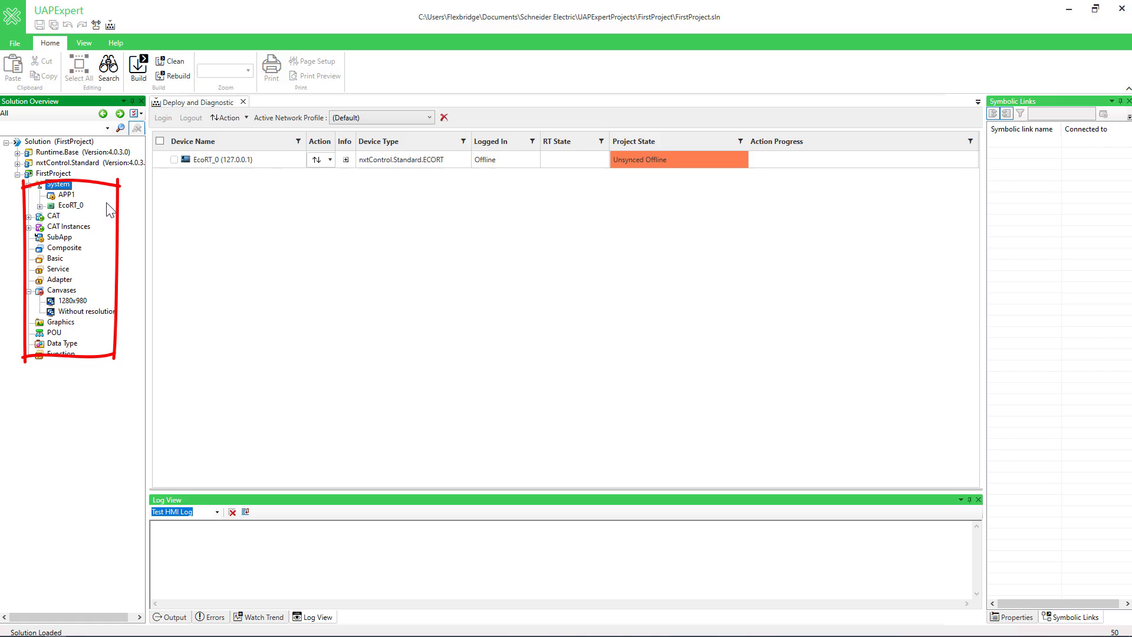
click(80, 43)
click(31, 73)
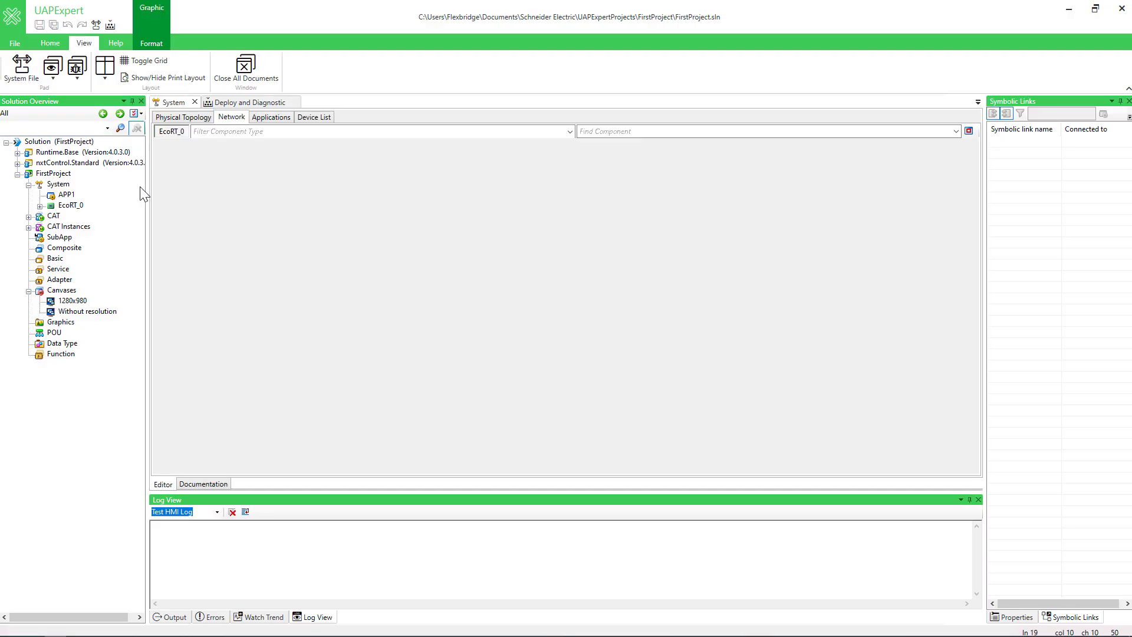
click(66, 195)
click(30, 67)
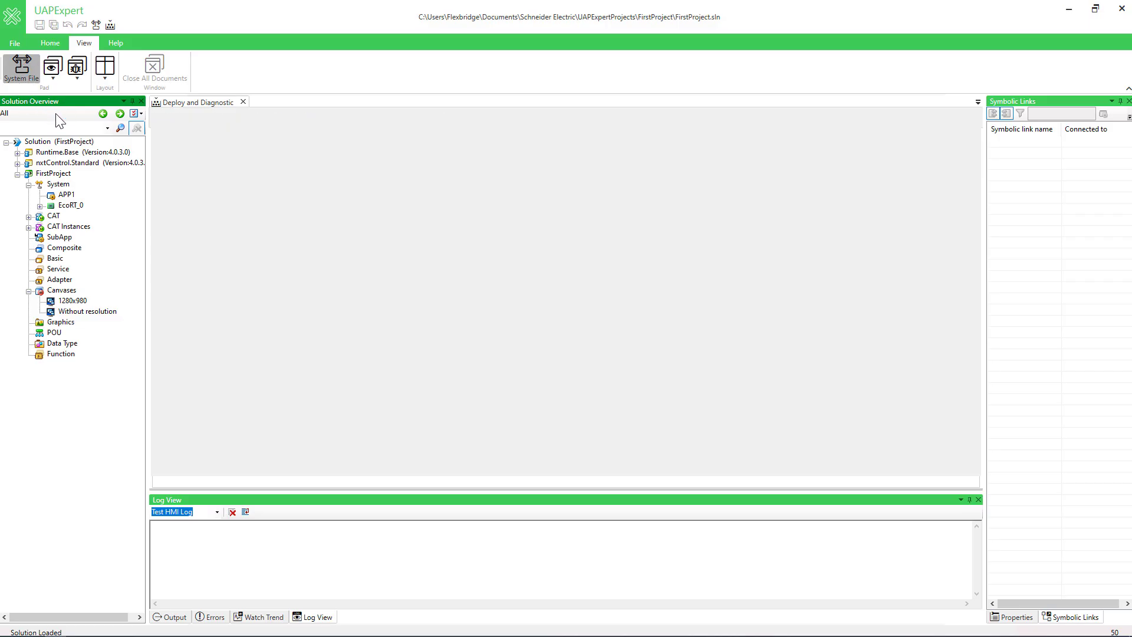
double_click(68, 195)
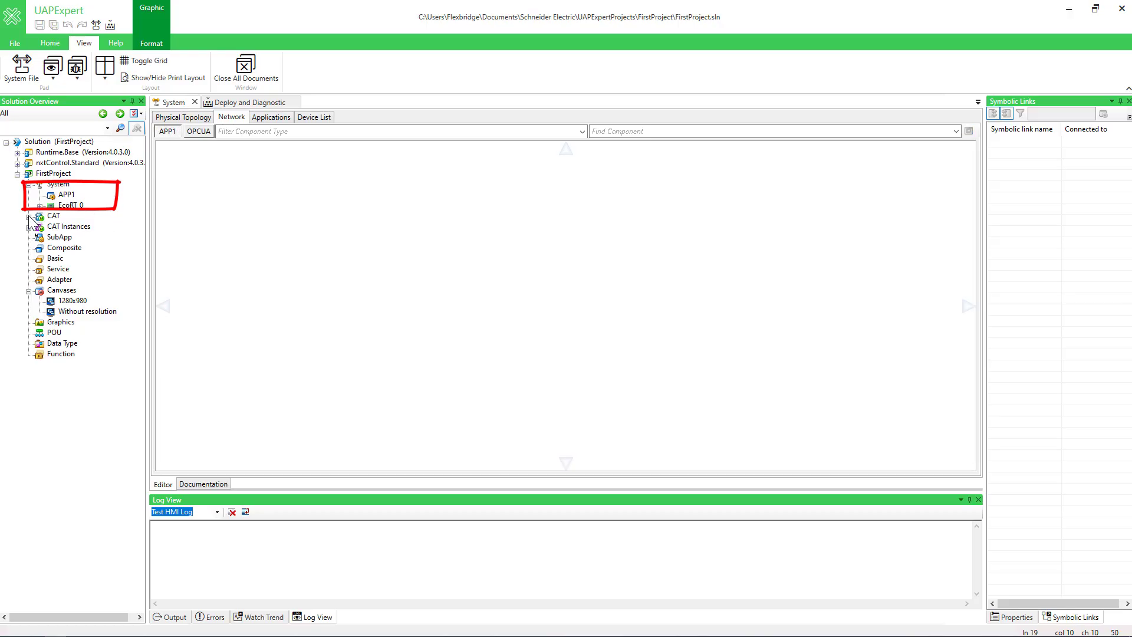
click(28, 217)
Close the System and Deploy and Diagnostic documents, and close the FirstProject solution
click(194, 101)
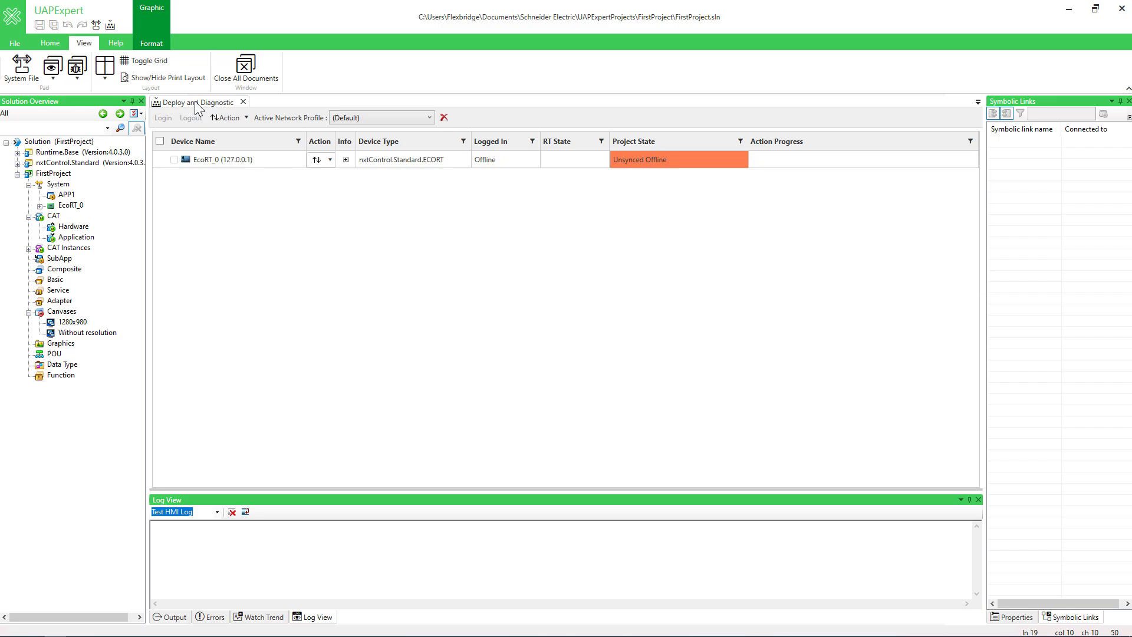
click(243, 103)
click(15, 43)
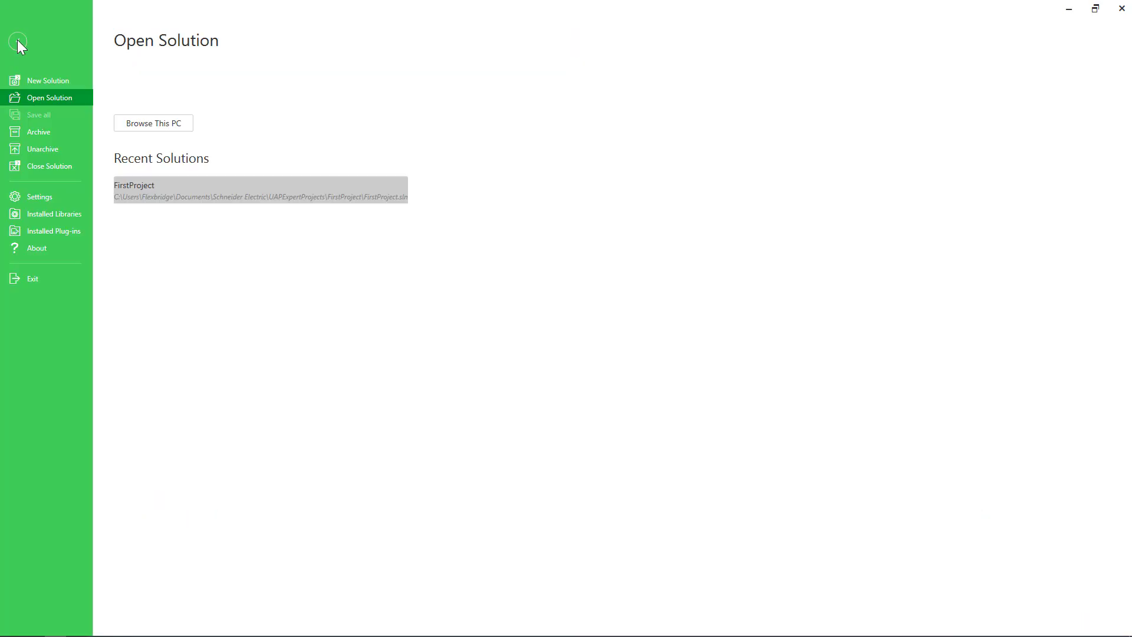
click(47, 167)
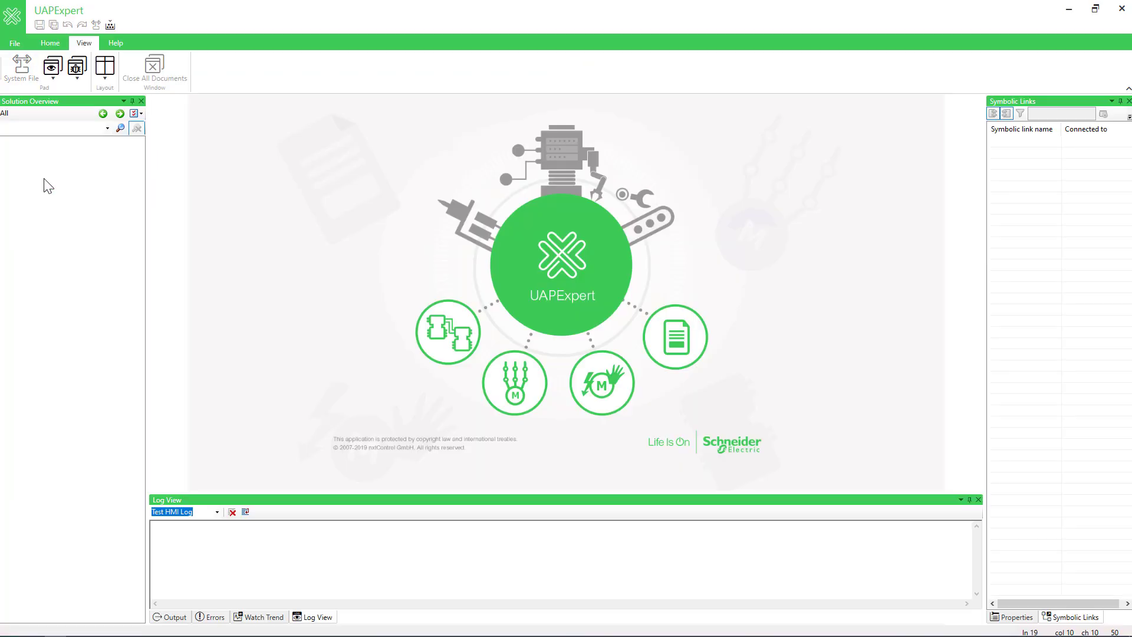